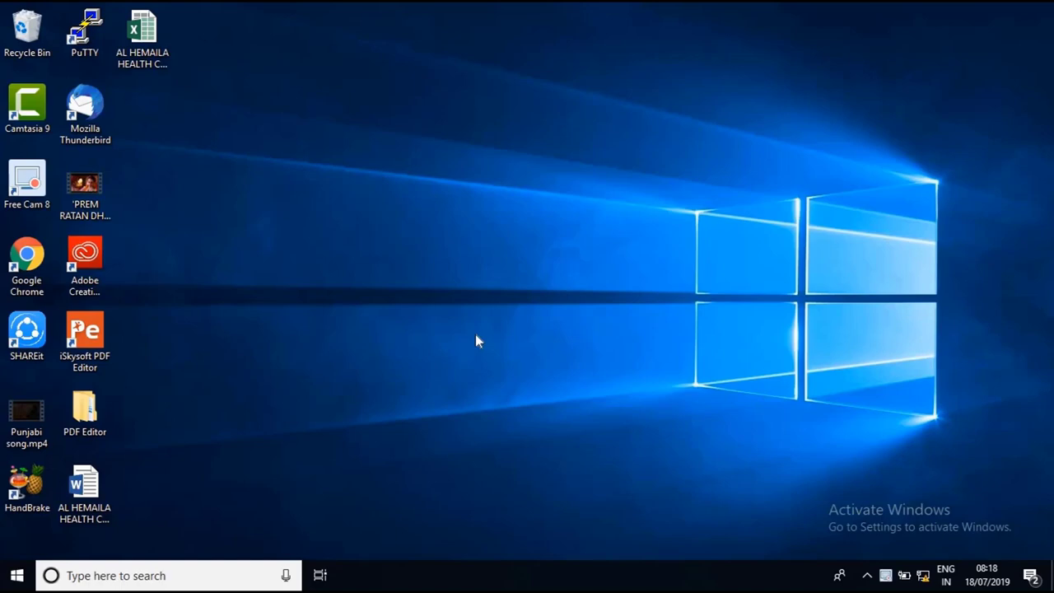
Open the Ethernet adapter's properties from Network & Internet settings
right_click(921, 579)
click(922, 565)
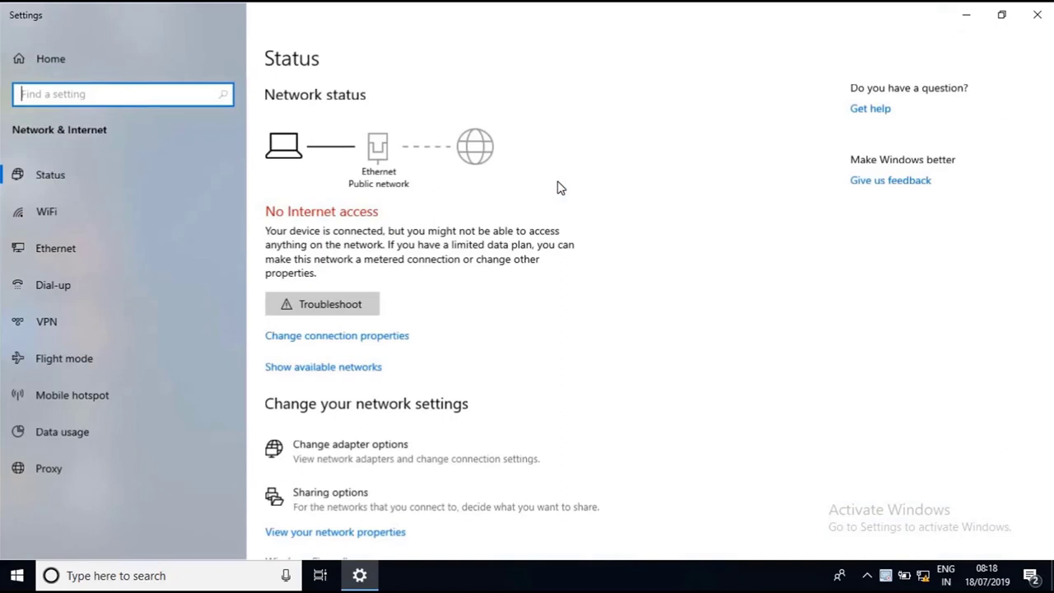
click(79, 255)
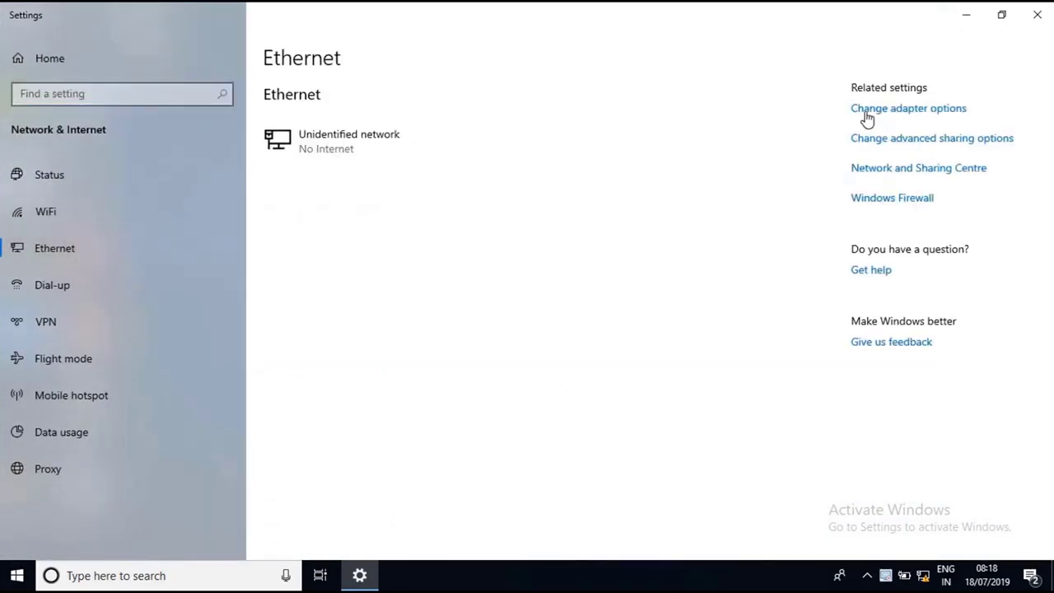
click(869, 116)
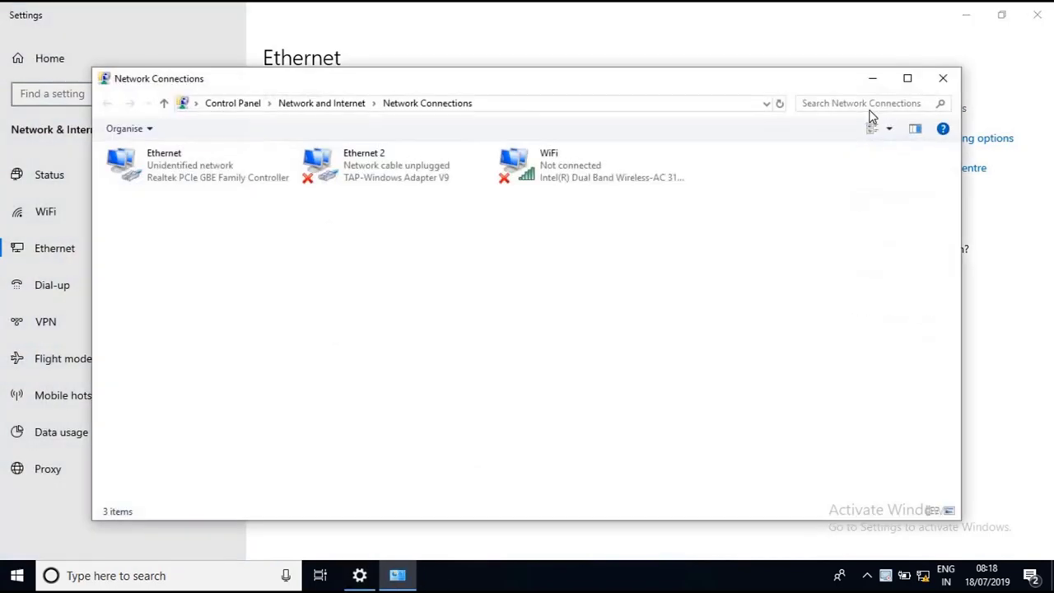
right_click(221, 169)
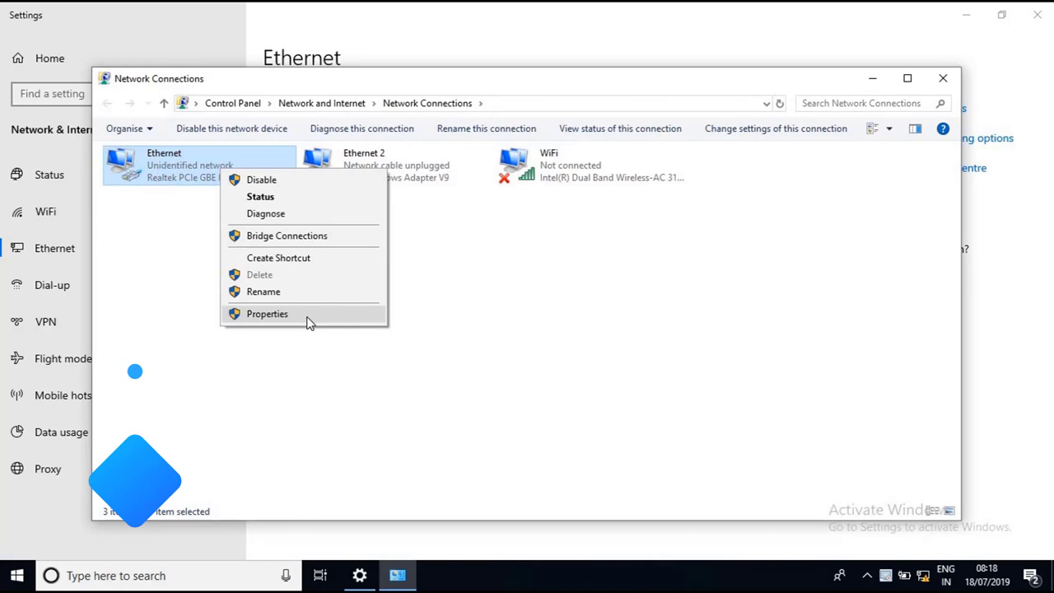
click(307, 317)
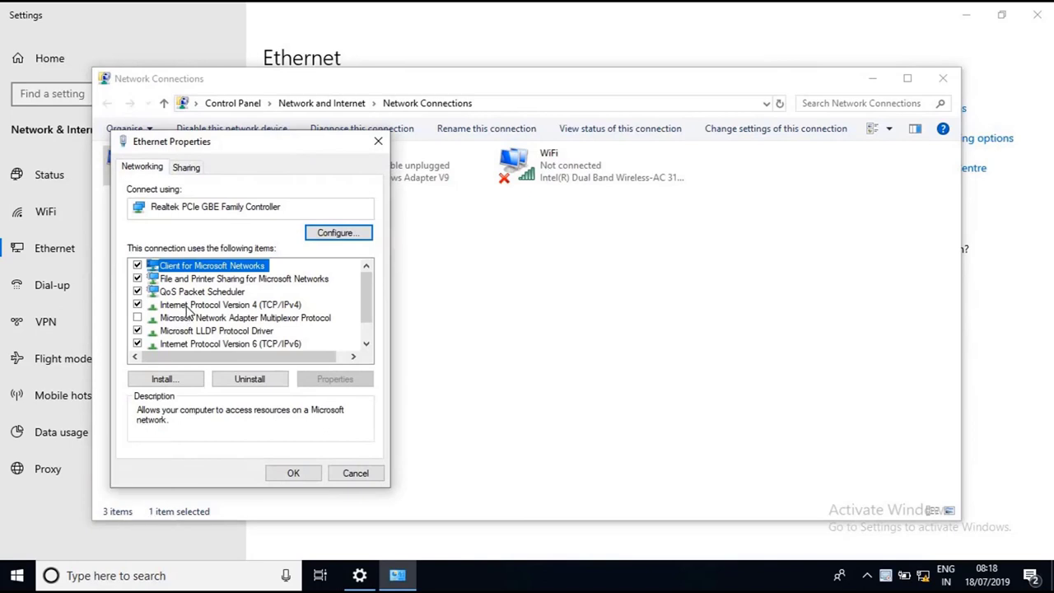
Set Ethernet IPv4 to obtain an IP address automatically and close the network windows
click(189, 307)
double_click(188, 310)
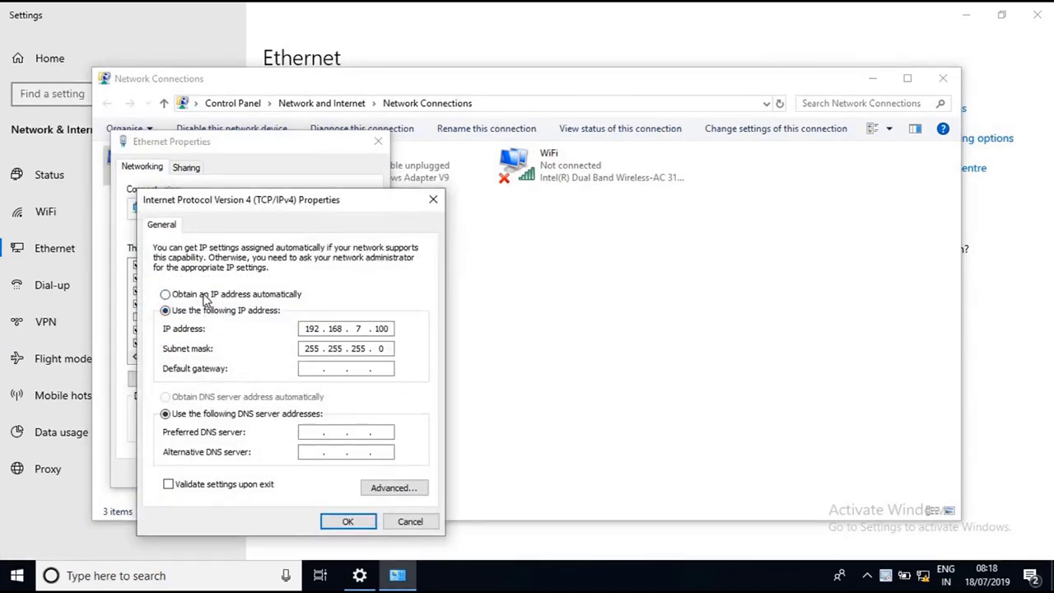
click(206, 302)
click(350, 521)
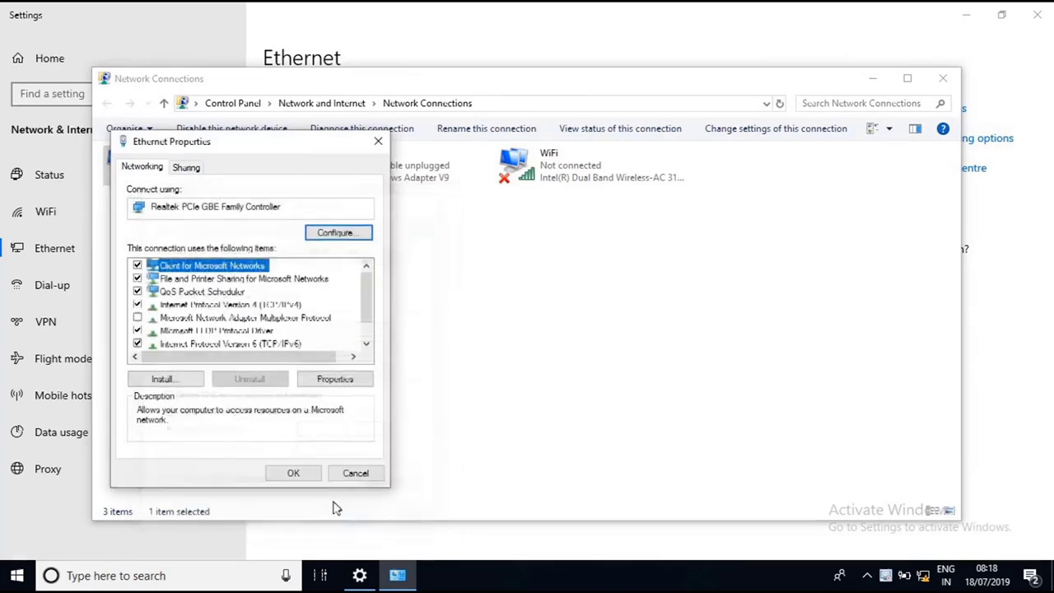
click(300, 474)
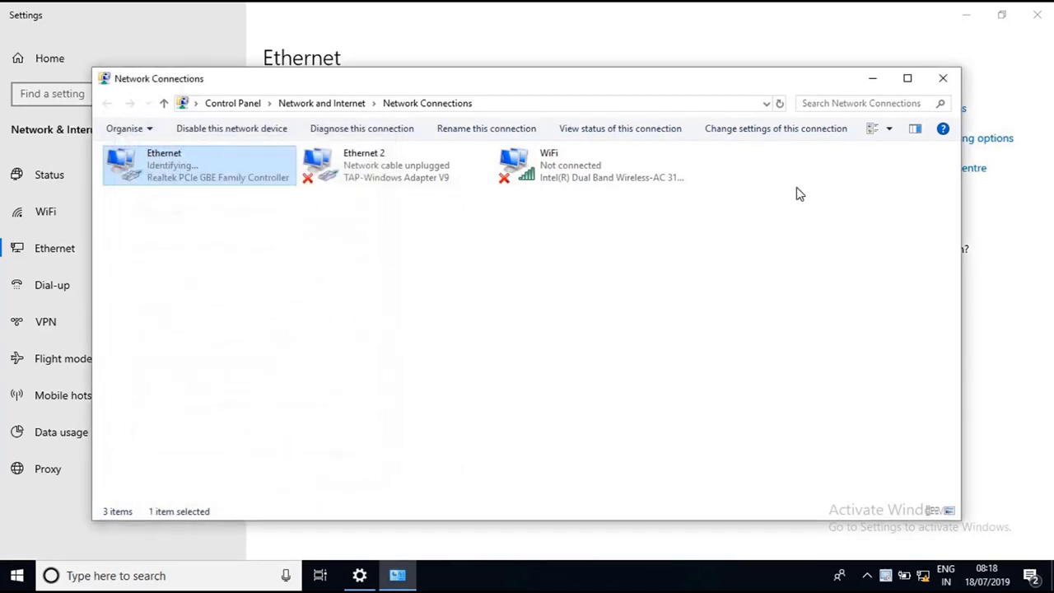
click(943, 78)
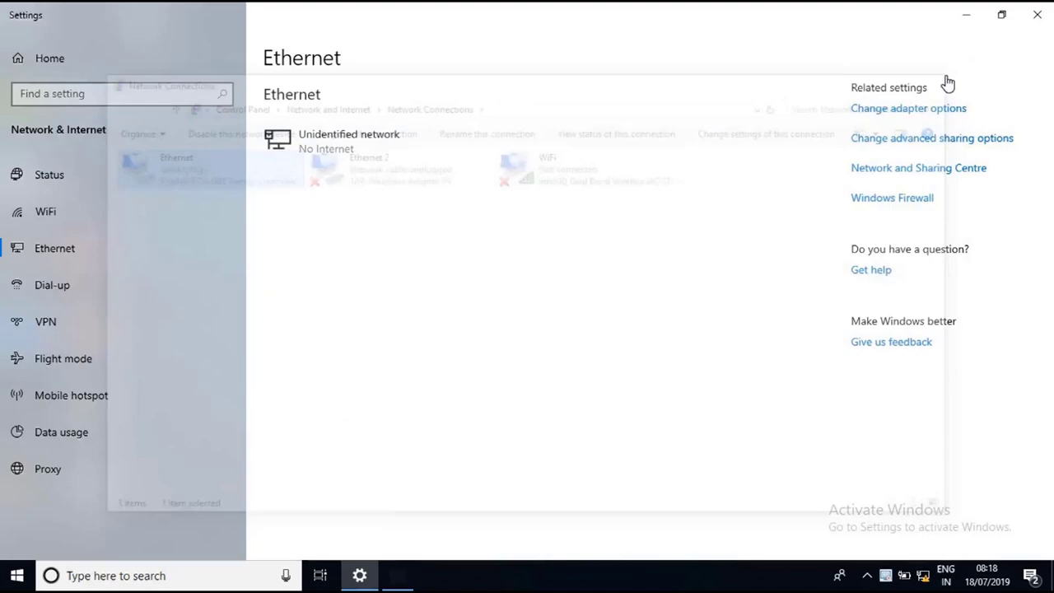
click(1035, 11)
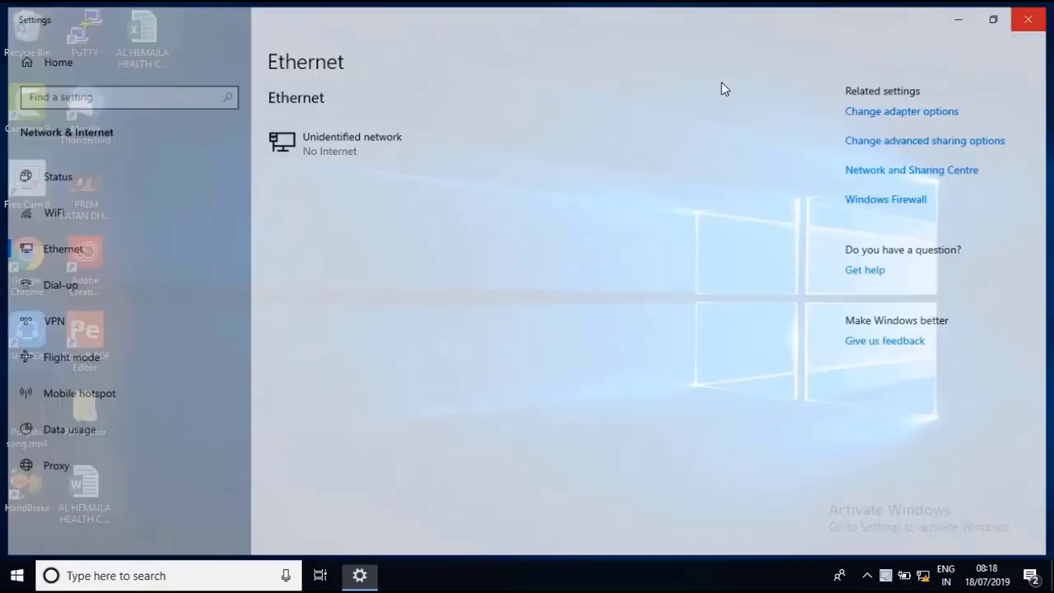
Browse This PC to the Honeywell Configuration Tool folder on the Honeywell IPC disc in drive F:
click(17, 574)
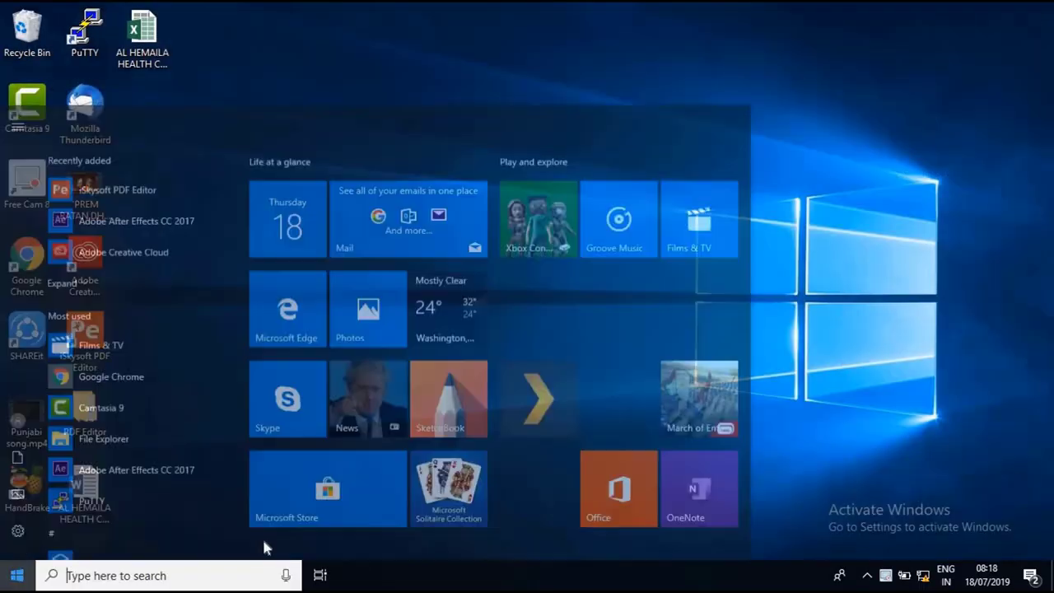
click(359, 525)
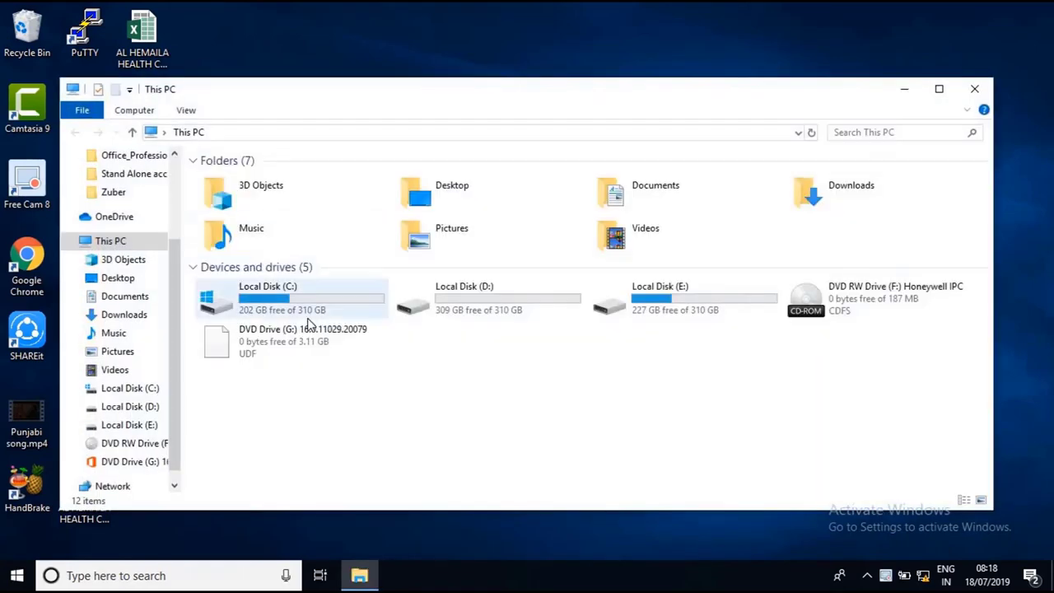
double_click(850, 307)
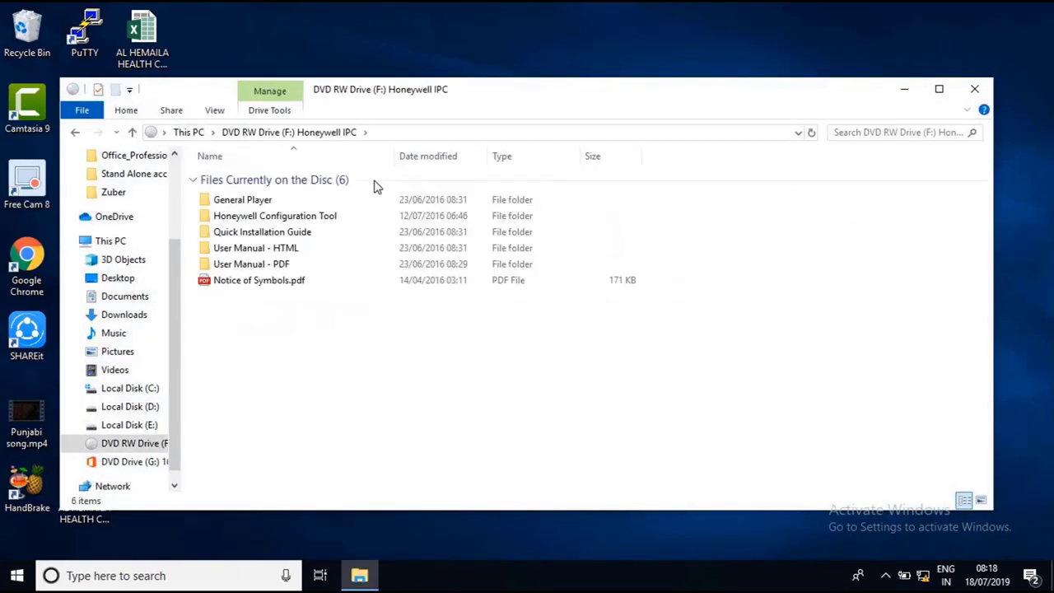
click(938, 89)
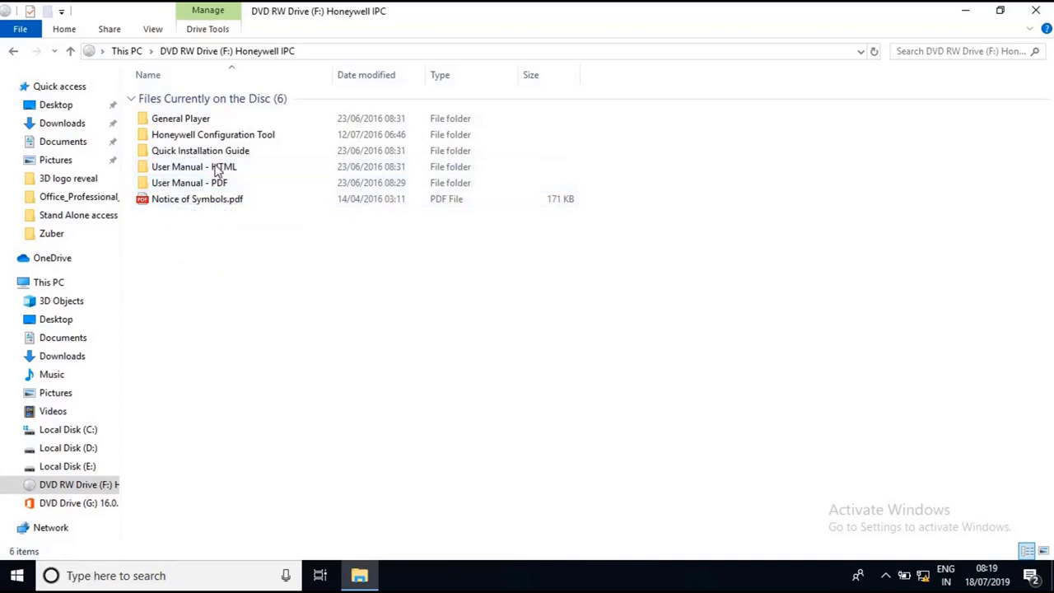
double_click(231, 140)
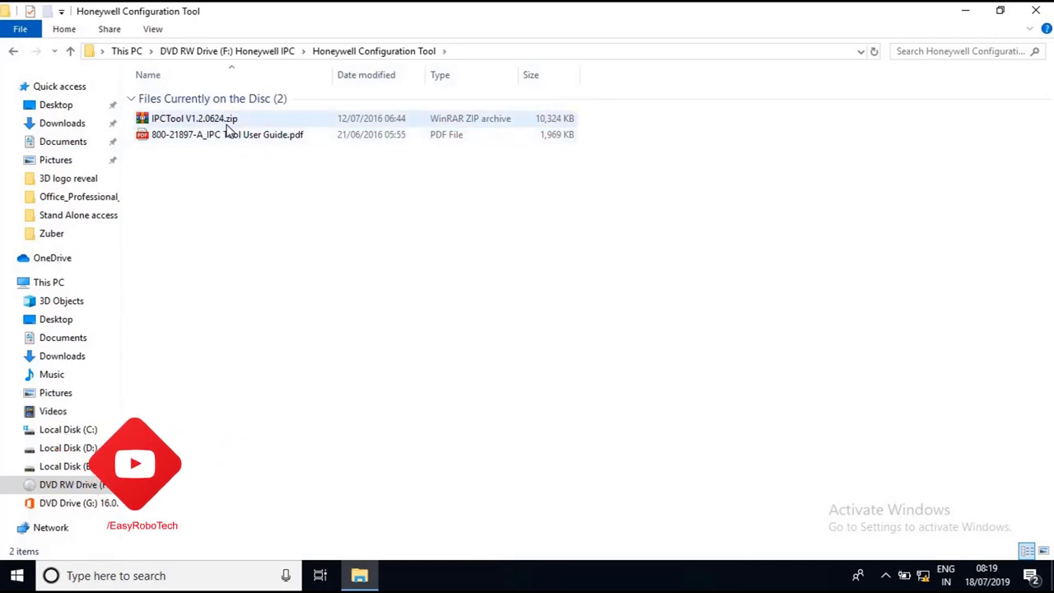
Extract IPCTool V1.2.0624.zip to the Desktop using WinRAR's Extract files
click(227, 123)
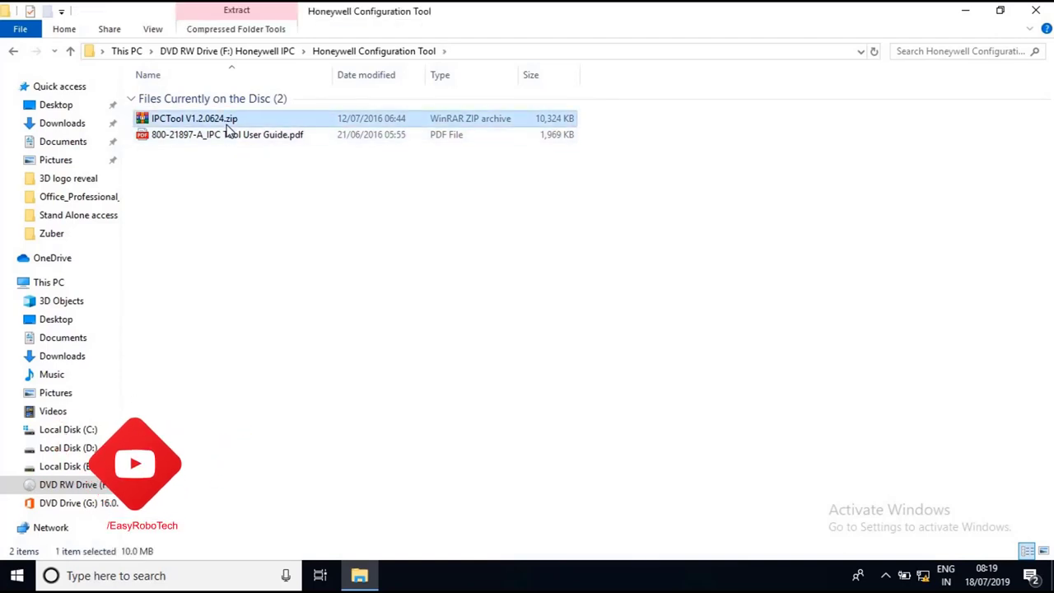
right_click(229, 129)
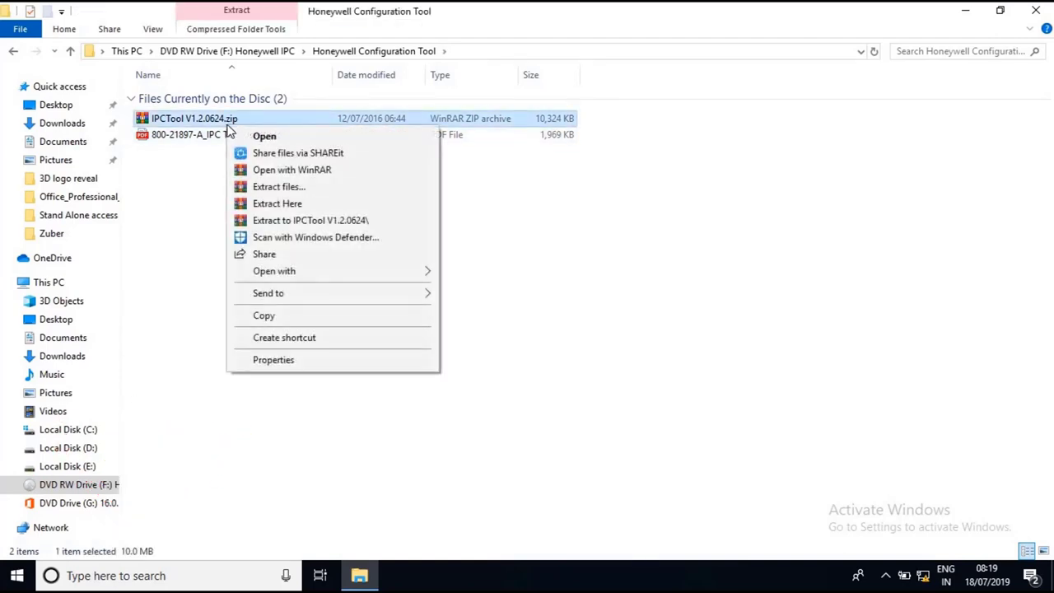
click(299, 189)
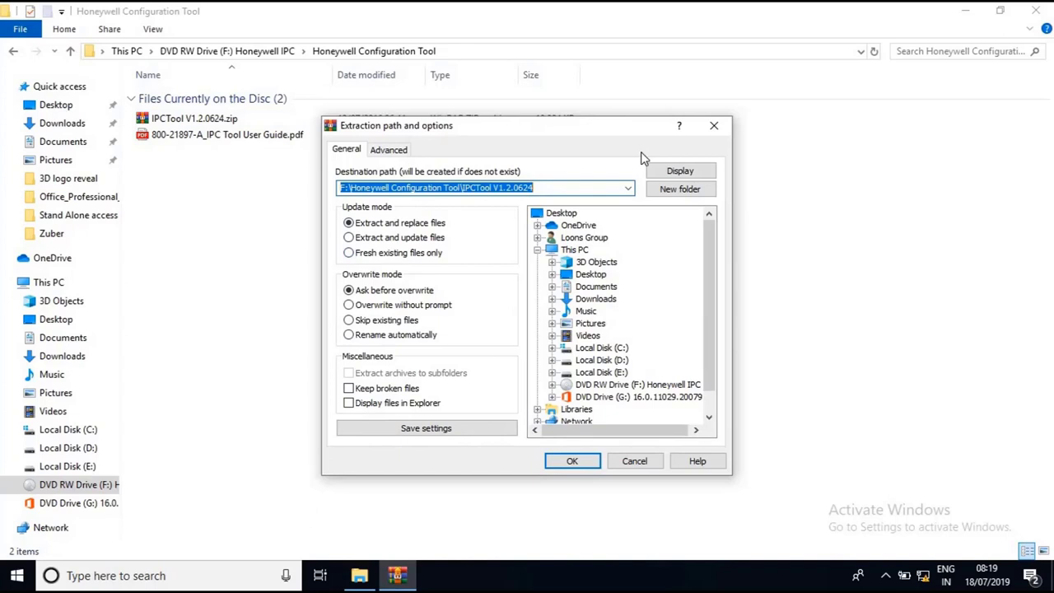
click(588, 275)
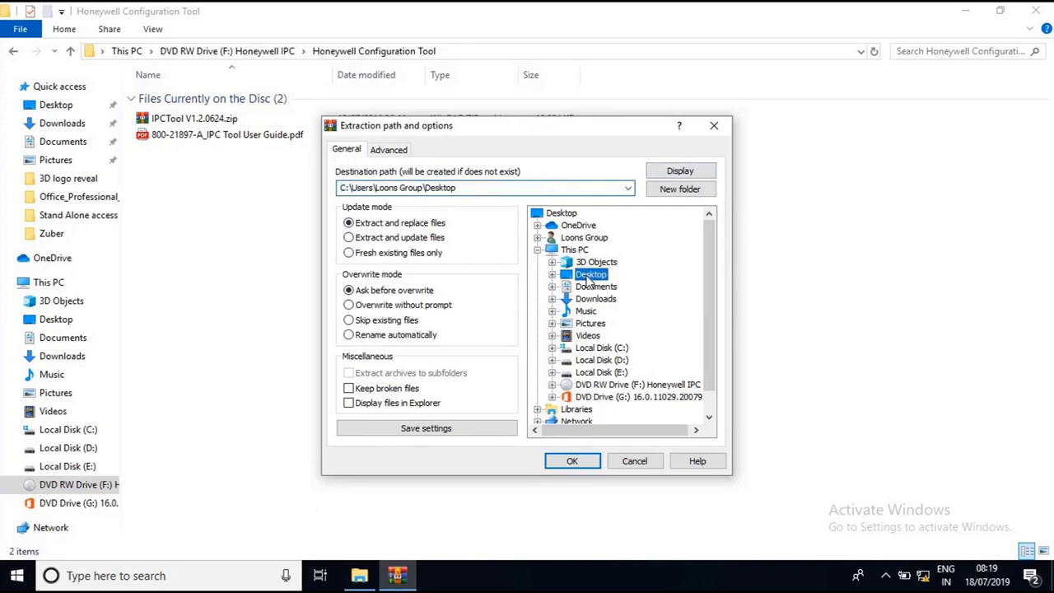
click(571, 461)
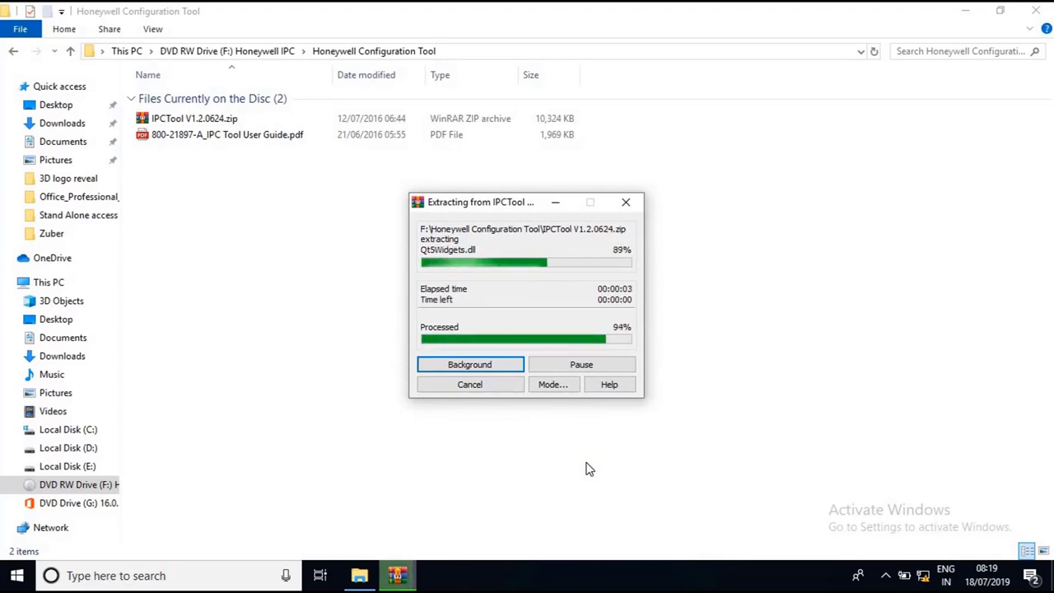
Open the extracted IPCTool V1.2.0624 desktop folder in a maximized window
click(968, 10)
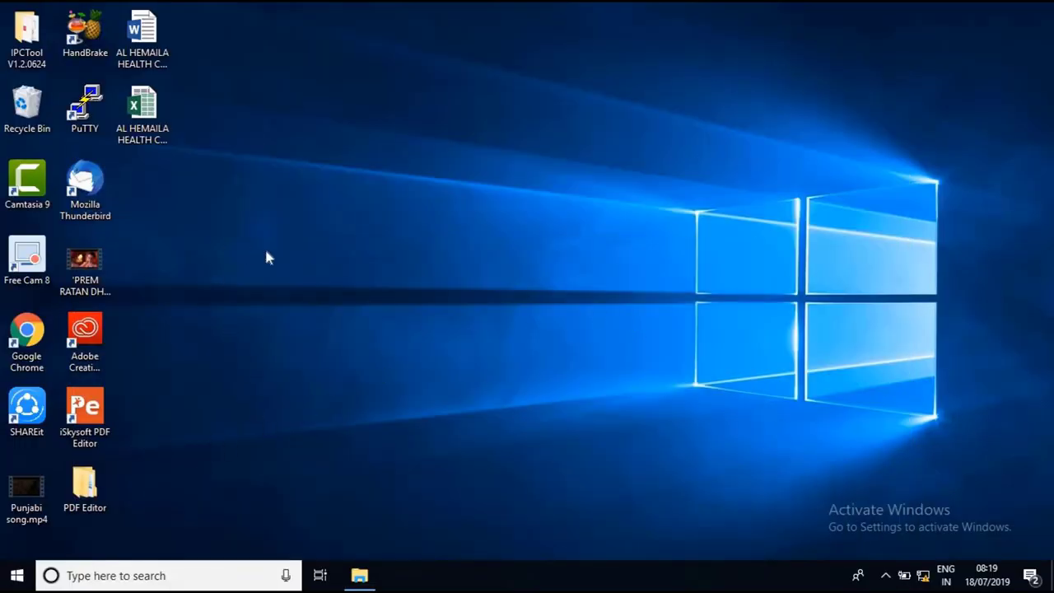
double_click(27, 46)
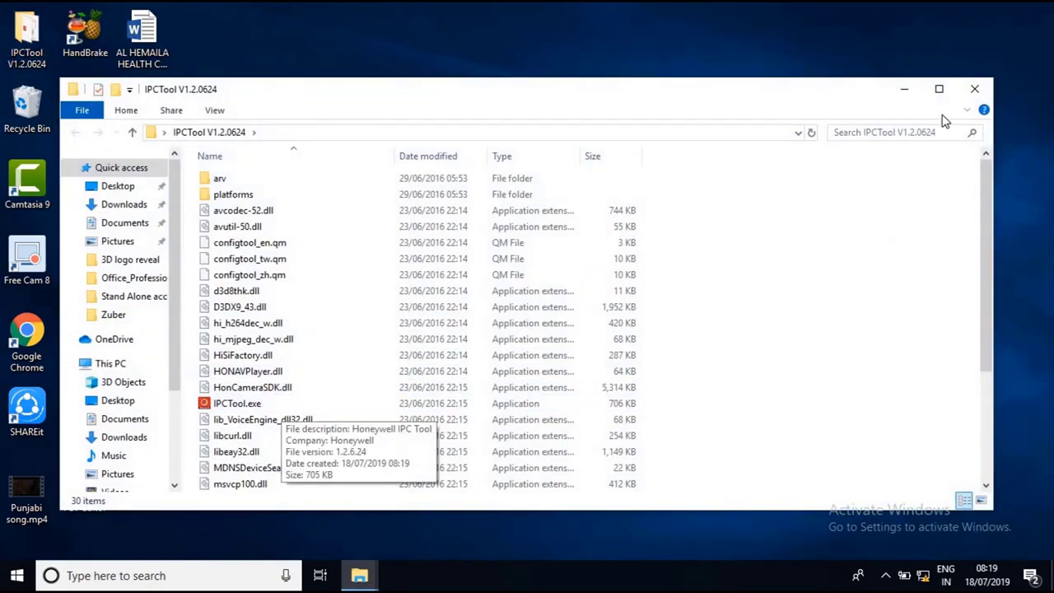
click(938, 88)
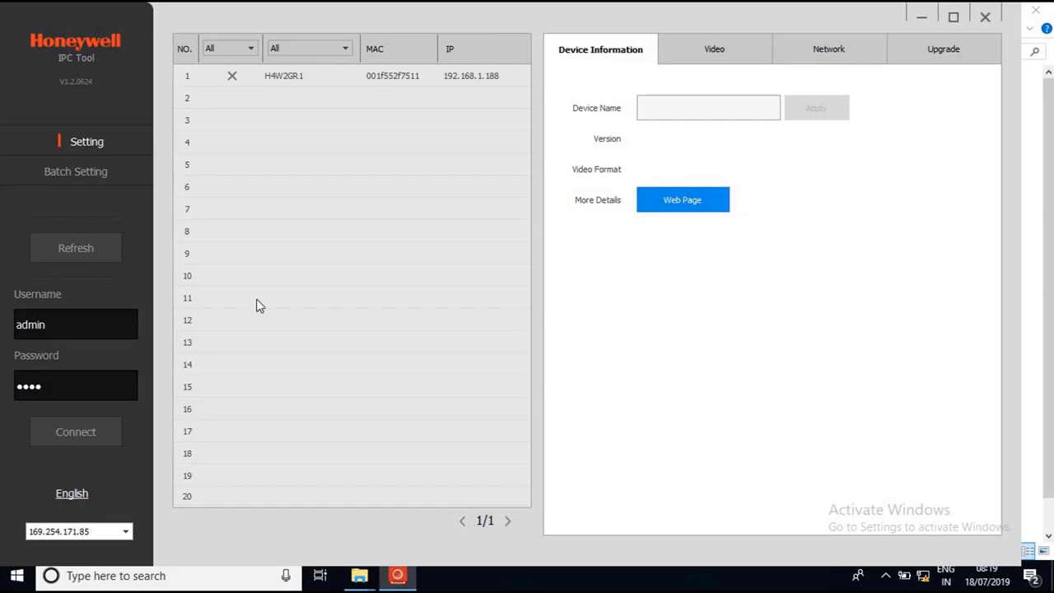
Give camera H4W2GR1 IP 192.168.7.32, mask 255.255.255.0, gateway 192.168.7.1, apply, and close the tool
click(311, 77)
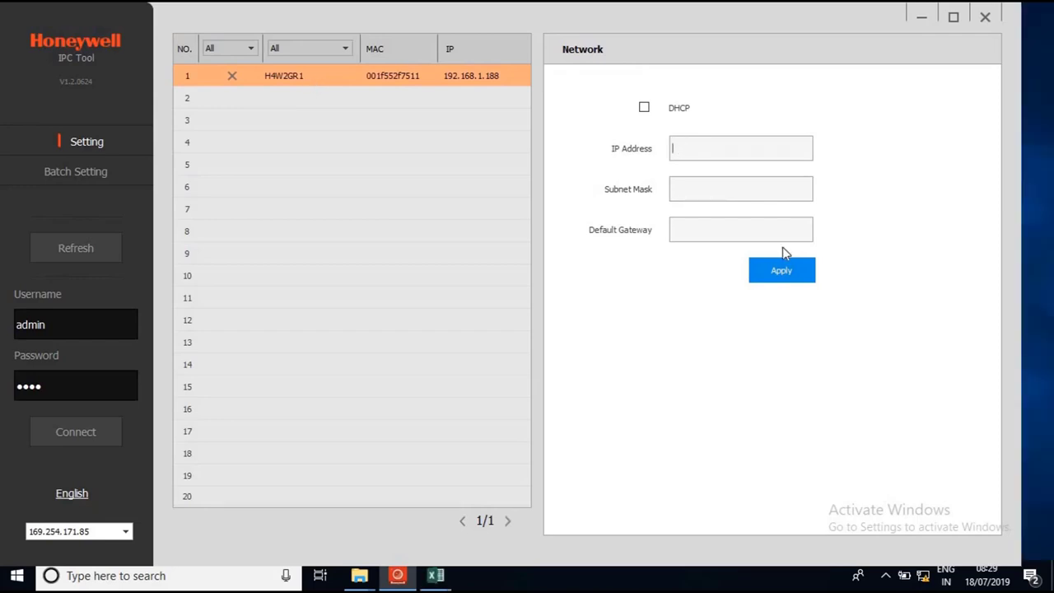
text(192.168.7.32)
key(Tab)
text(255.255.255.0)
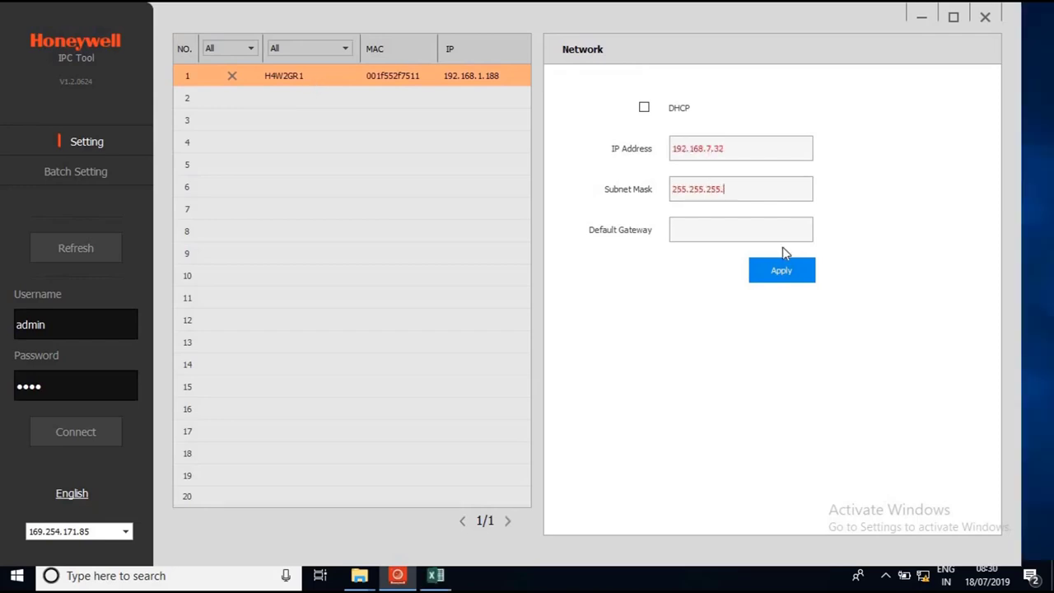
key(Tab)
text(192.168.7.1)
click(795, 274)
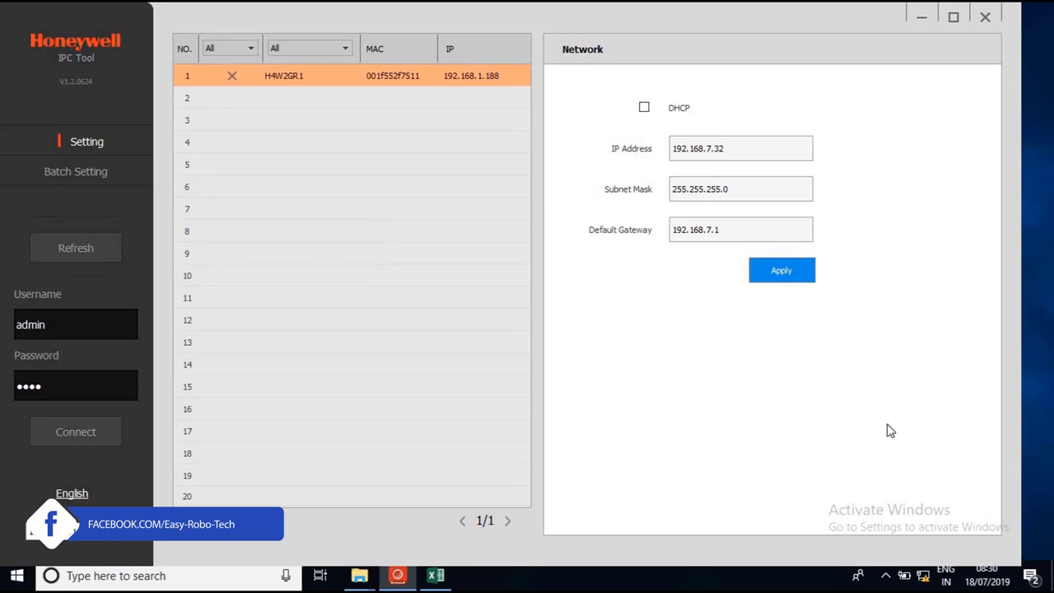
click(983, 19)
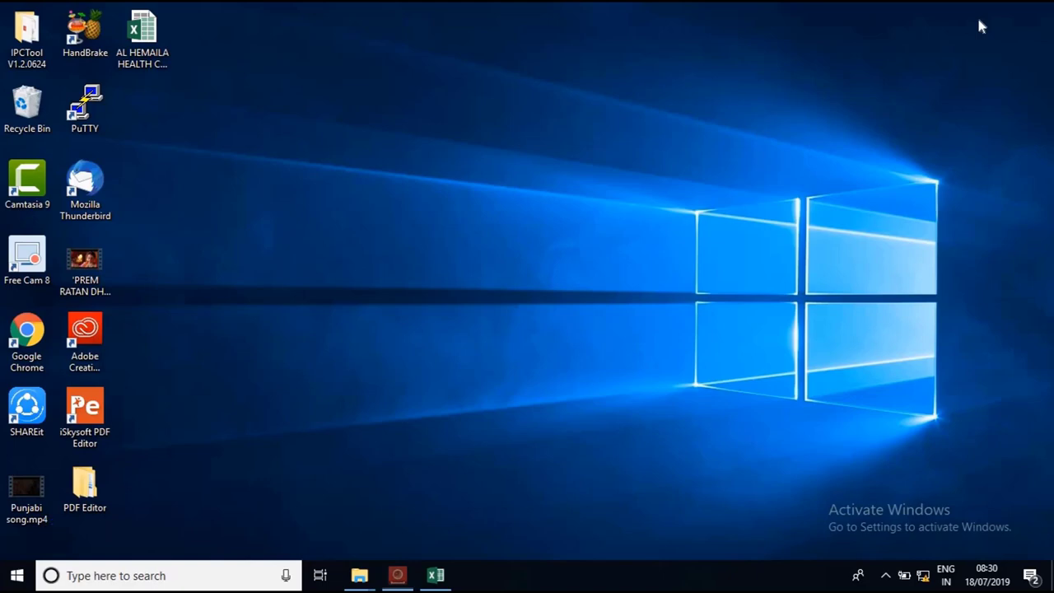
Open the Ethernet adapter's properties via Network & Internet settings
right_click(926, 579)
click(914, 555)
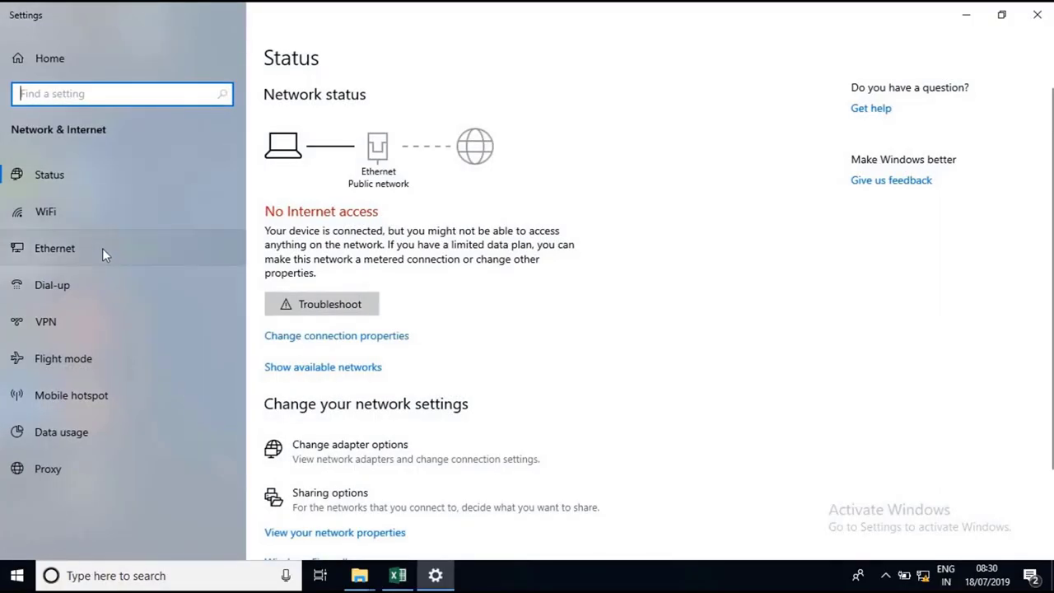
click(102, 248)
click(885, 109)
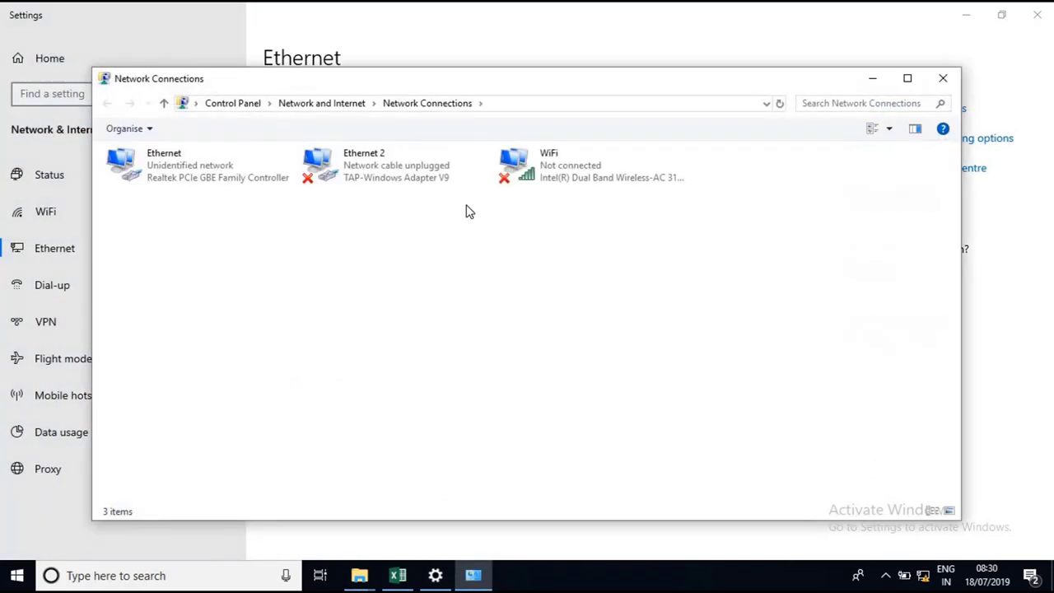
right_click(217, 176)
click(263, 320)
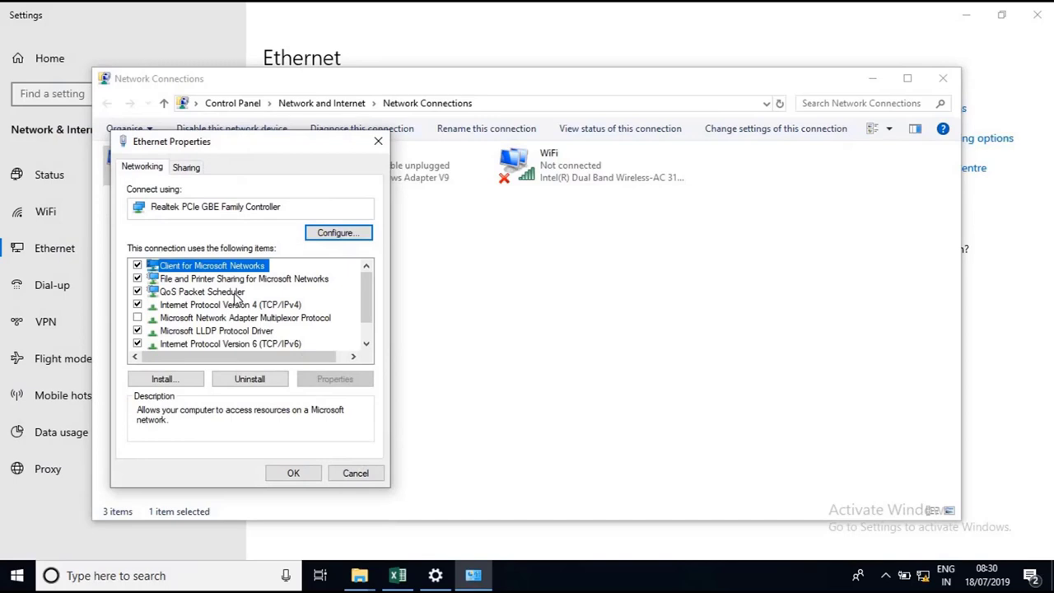
Set Ethernet IPv4 to static 192.168.7.100, mask 255.255.255.0, and close the network windows
double_click(210, 306)
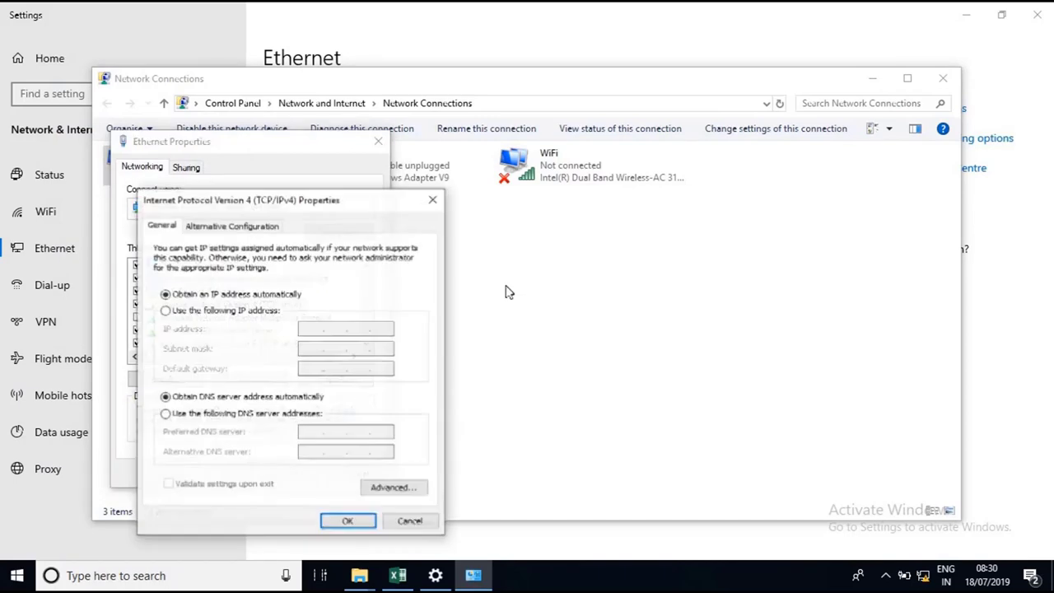
click(218, 310)
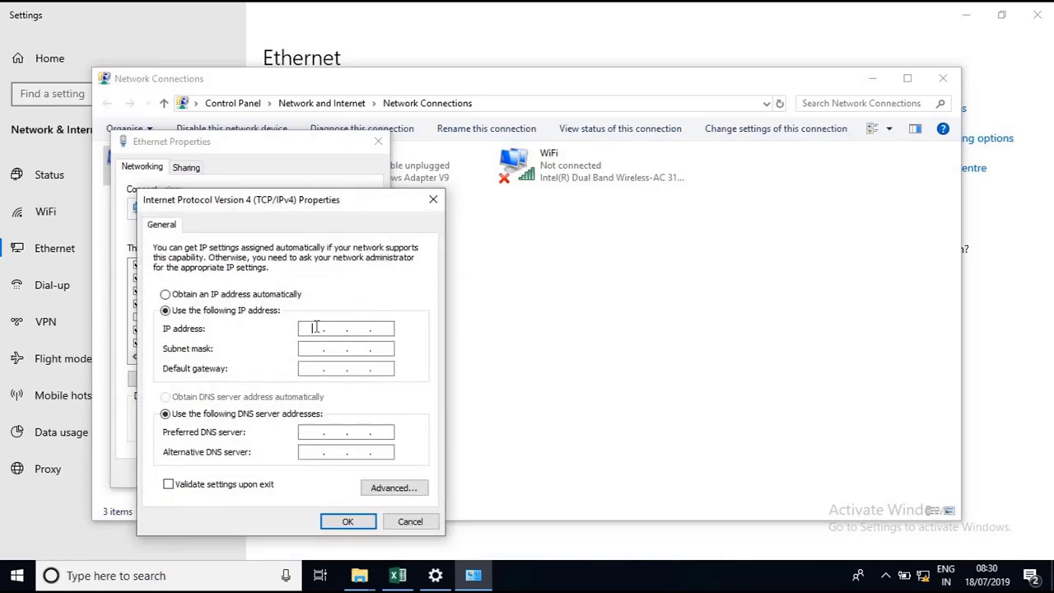
click(313, 328)
text(192 . 168 . 7 . 100)
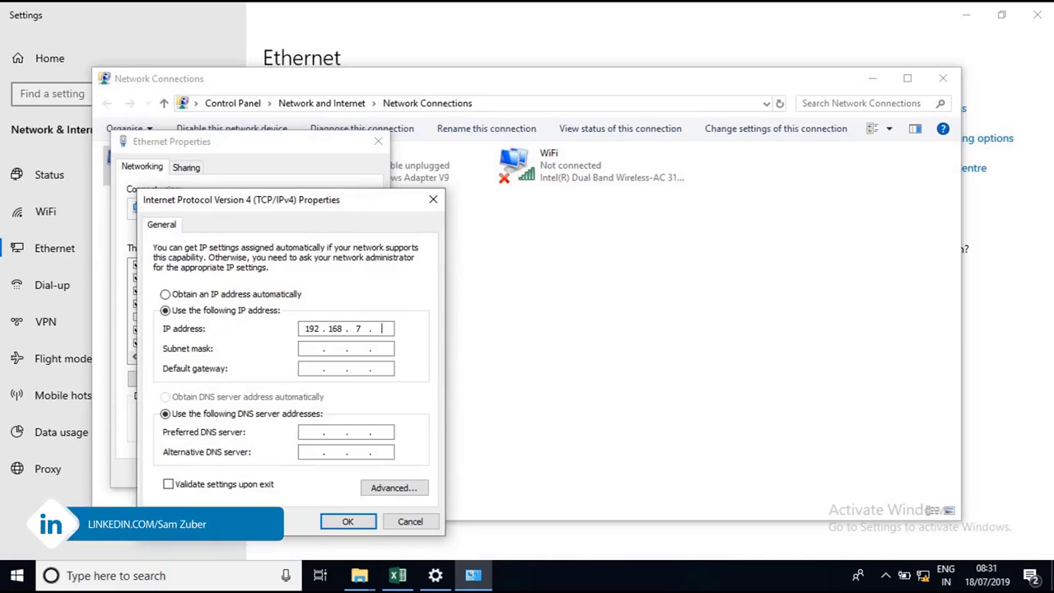
key(Tab)
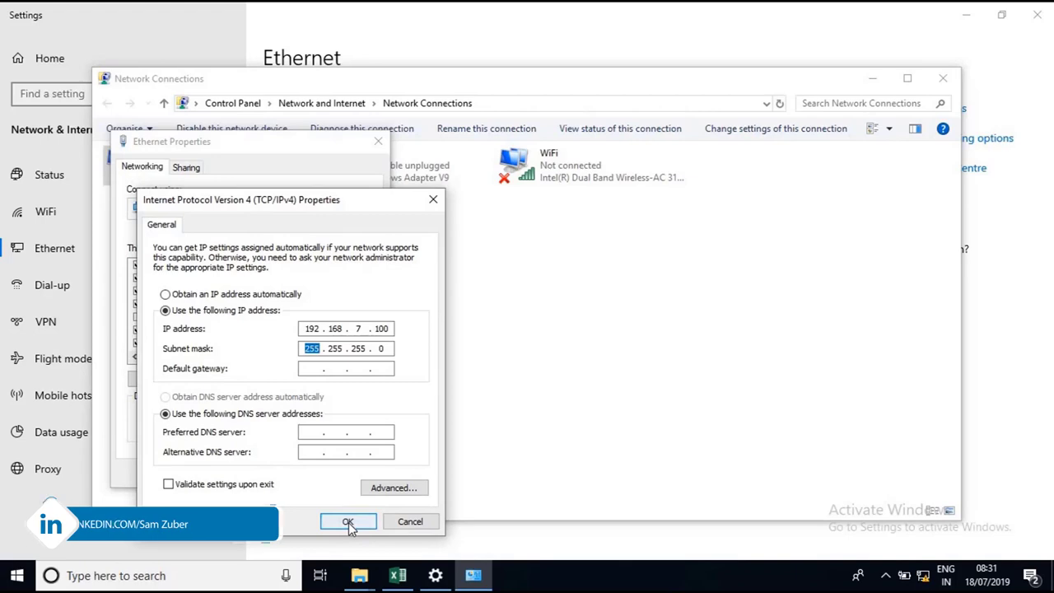
click(348, 524)
click(280, 472)
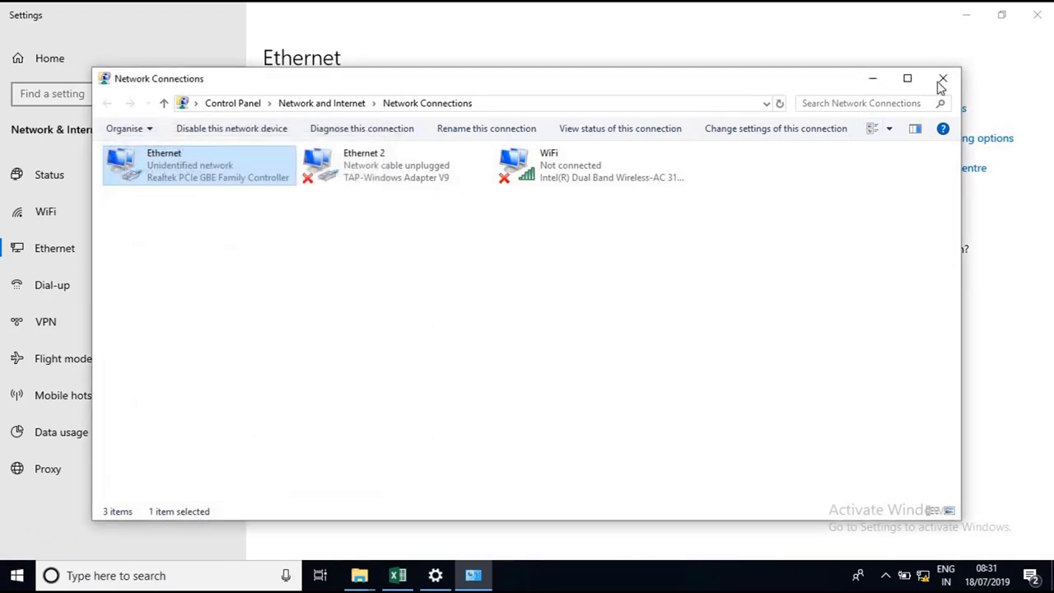
click(943, 78)
click(1036, 14)
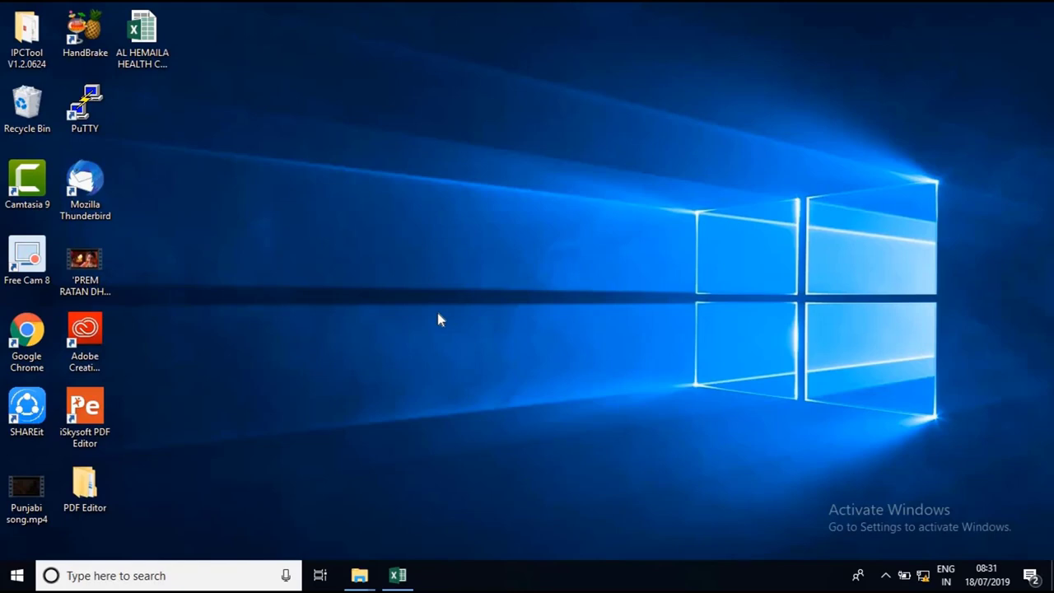
Run 'ping 192.168.7.32 -t' from the Run box to ping the camera continuously
key(super+r)
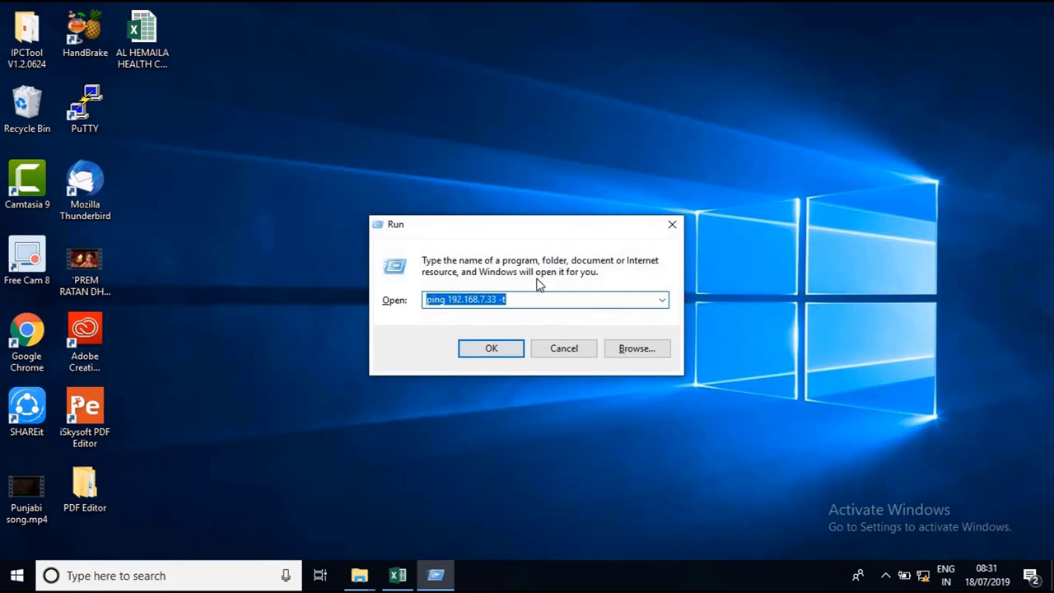
click(499, 299)
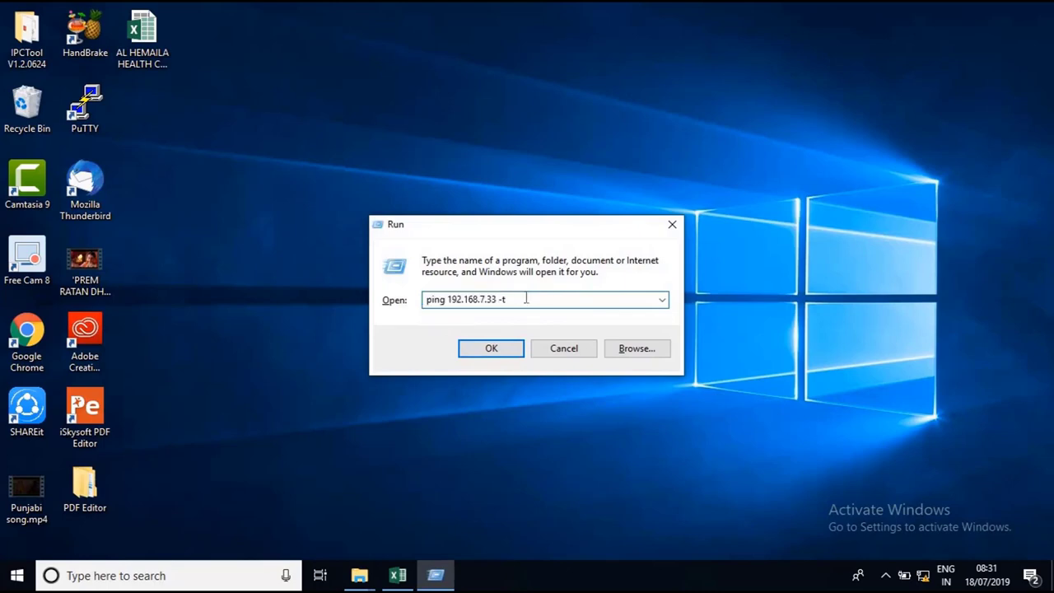
key(BackSpace)
key(BackSpace)
text(2)
click(501, 348)
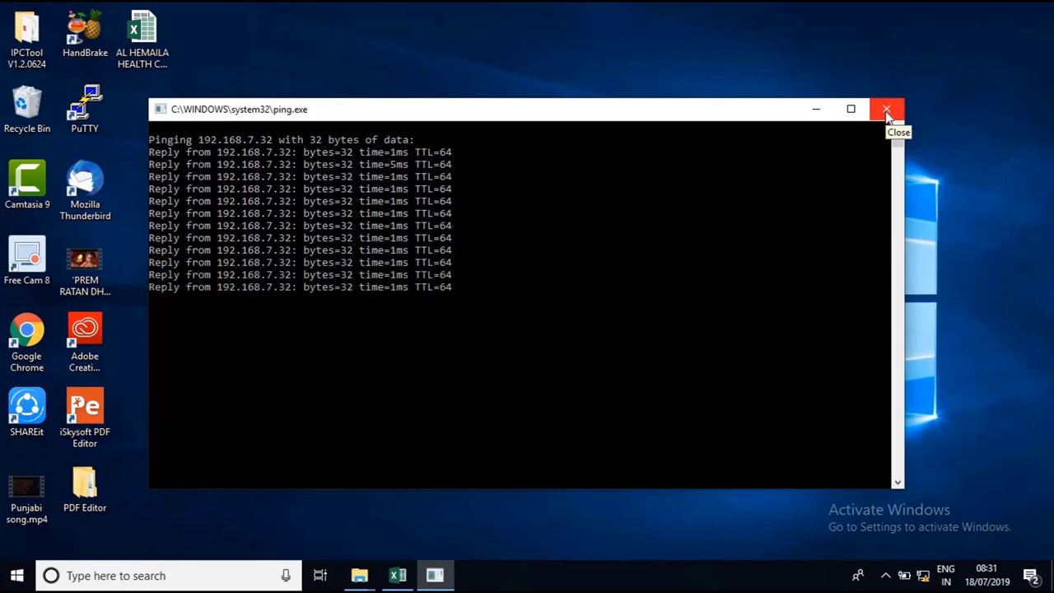
Close the ping window and launch Internet Explorer from Start
click(887, 111)
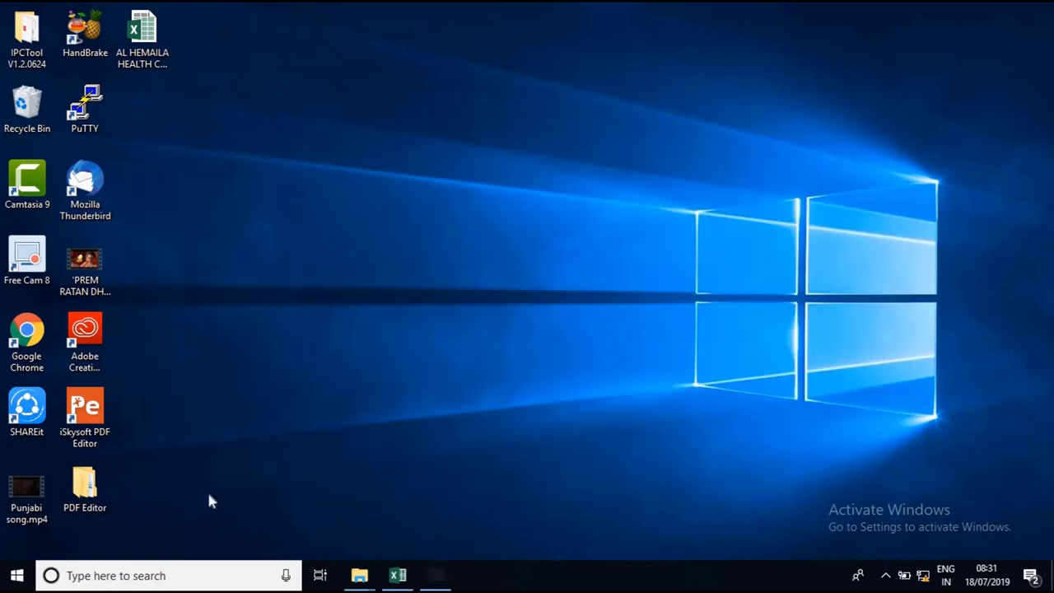
click(17, 574)
text(internet explorer)
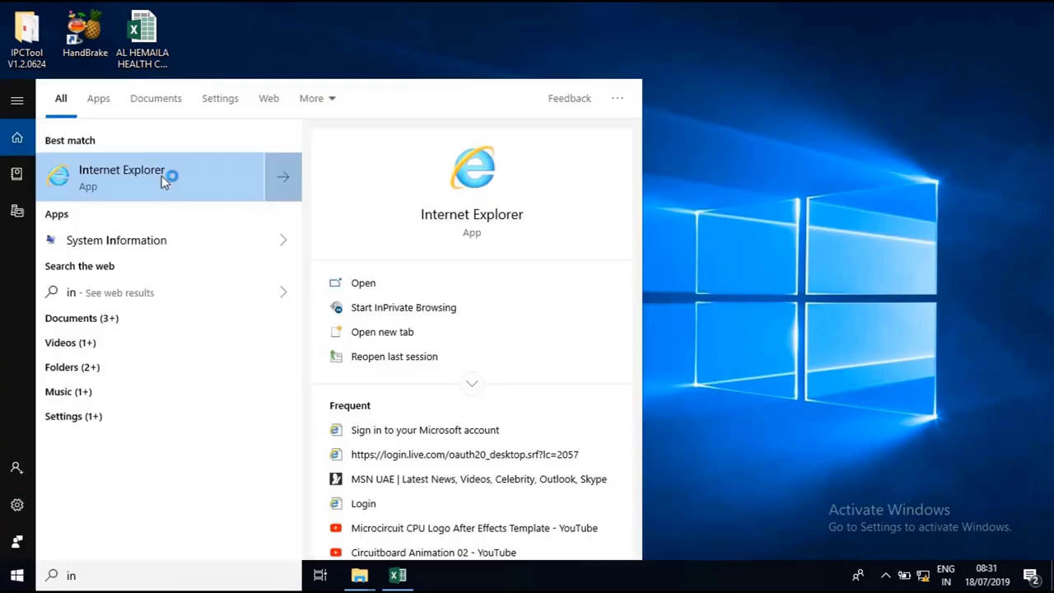
click(161, 176)
Load 192.168.7.32 and expand the certificate warning's More information details
click(235, 31)
text(192.168.7.32)
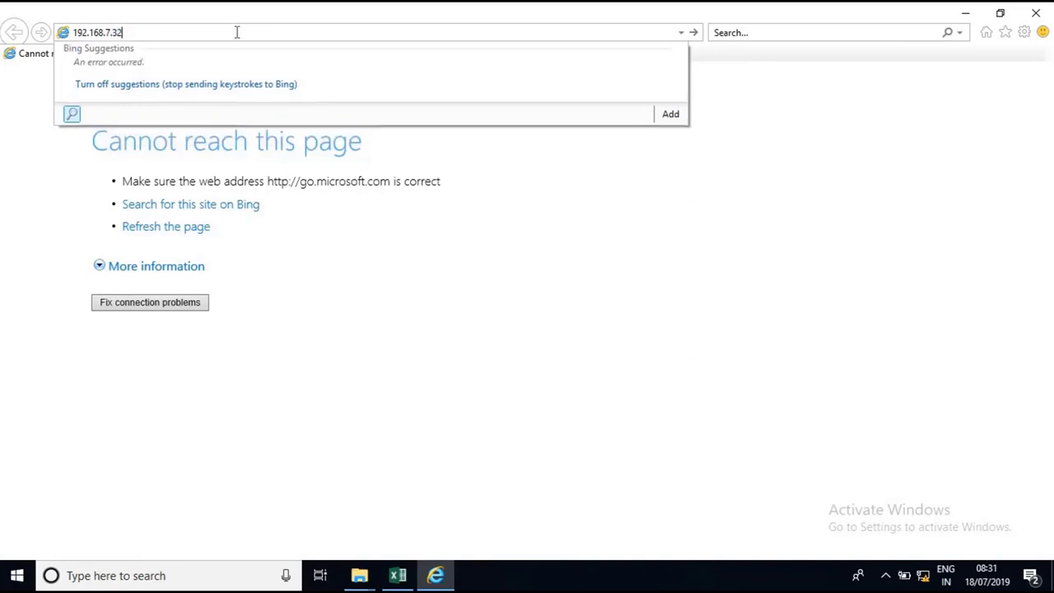
key(Return)
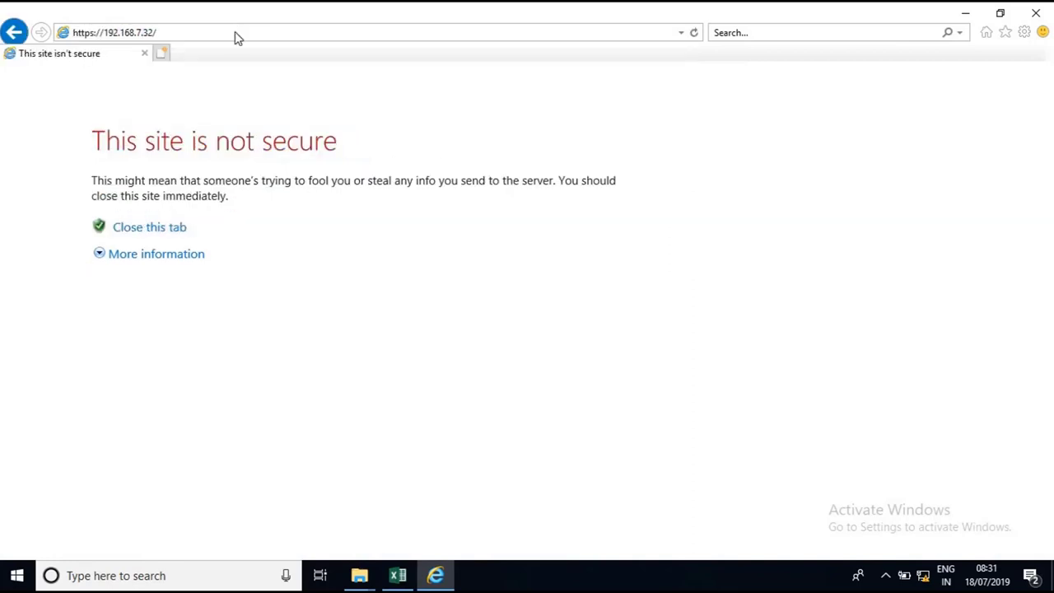
click(167, 262)
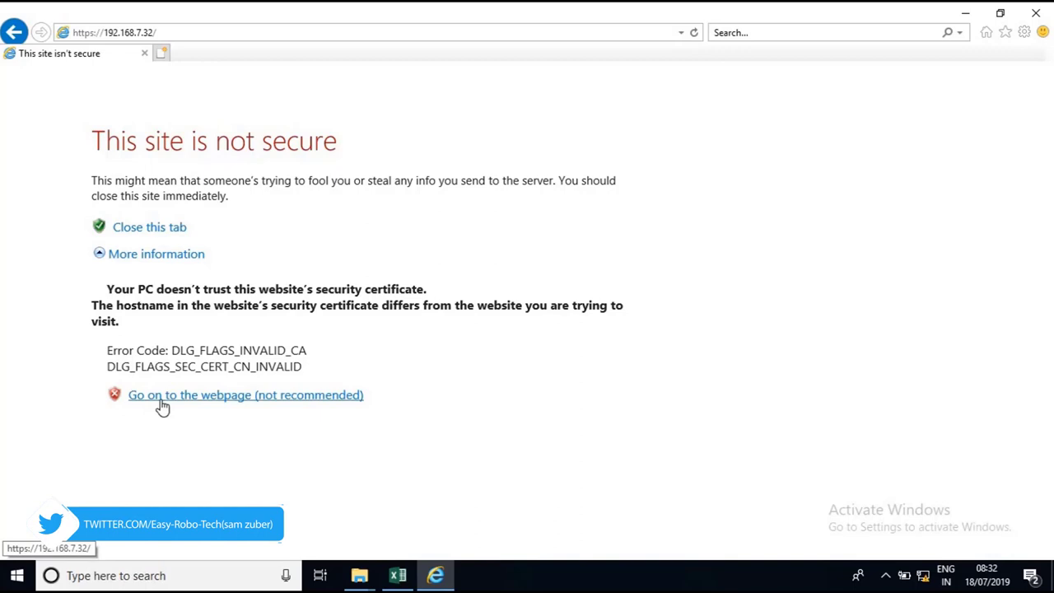
Continue past the certificate warning and log in to the camera as admin with its default password
click(235, 396)
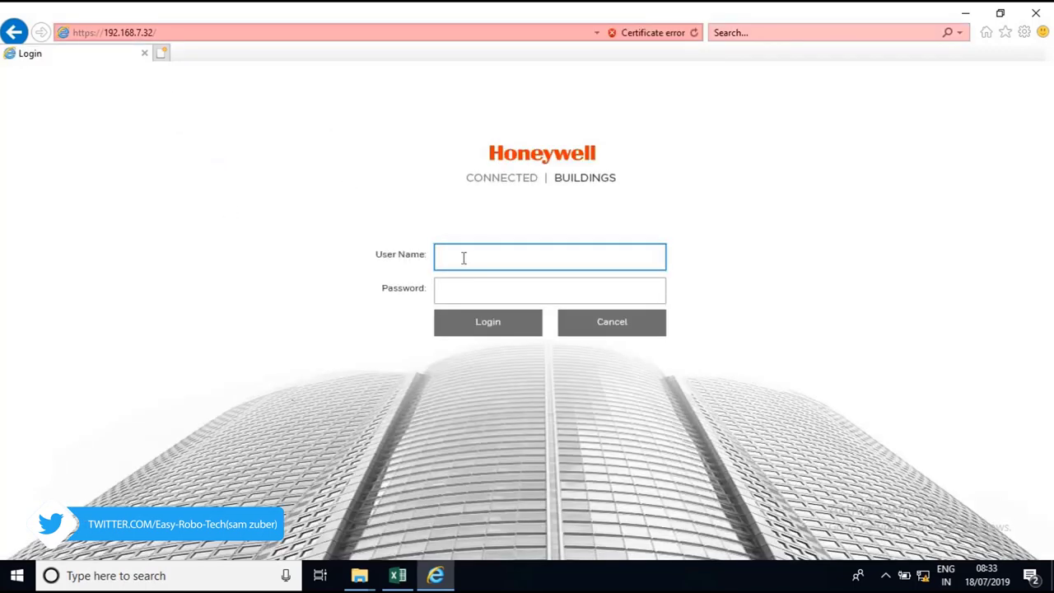
text(admin)
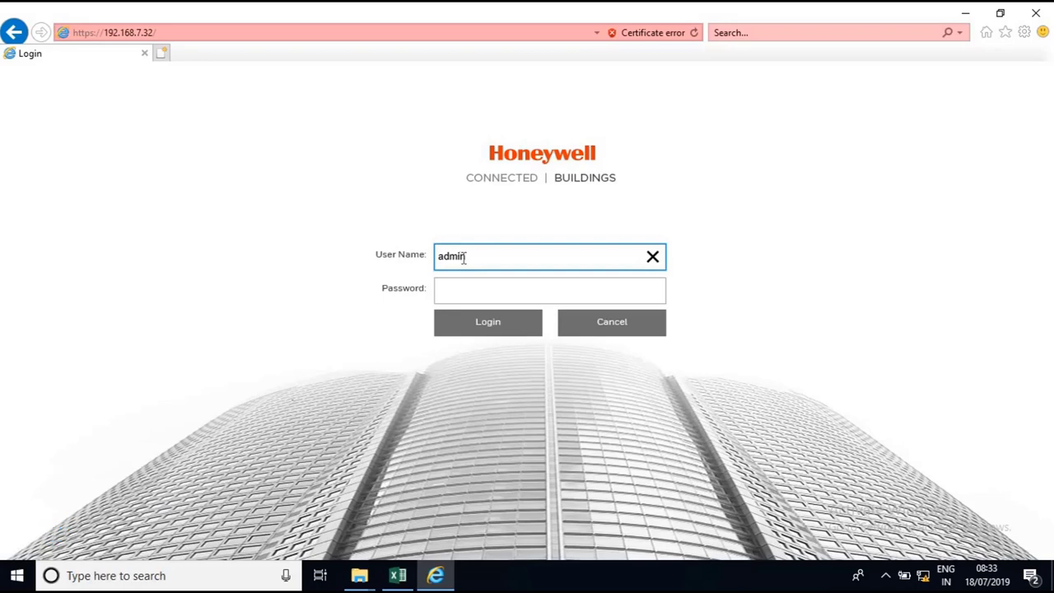
key(Tab)
text(123)
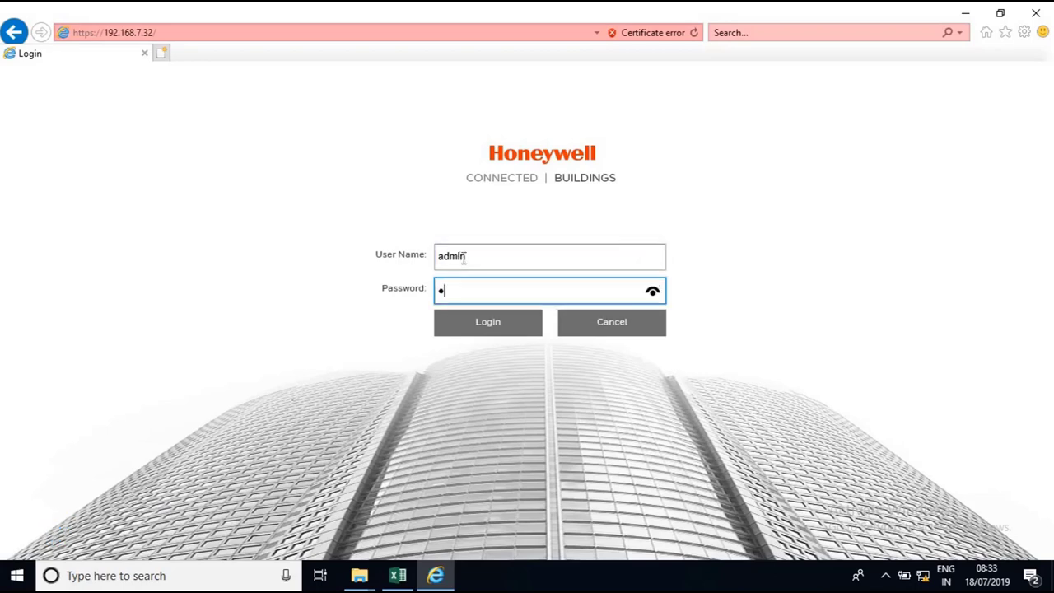
text(4)
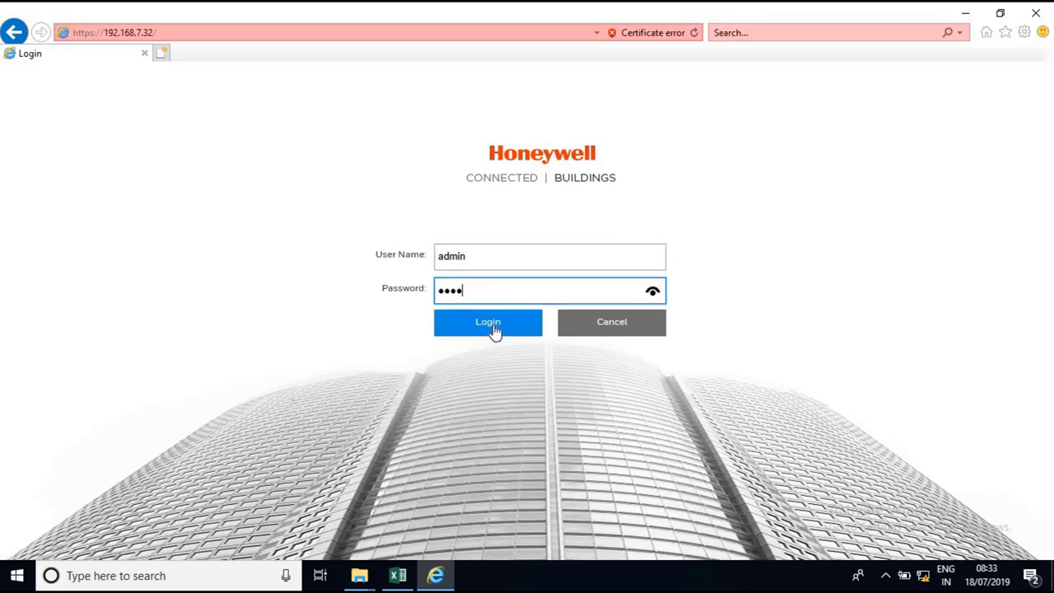
click(495, 329)
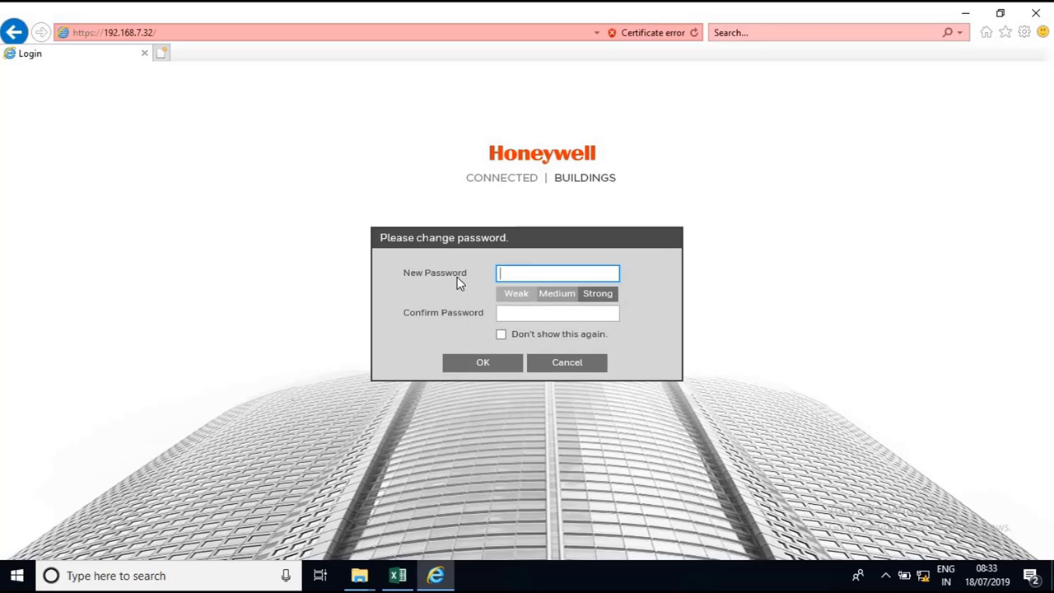
Enter and confirm a new camera password, tick Don't show this again, and submit
text(**********)
key(Tab)
text(**********)
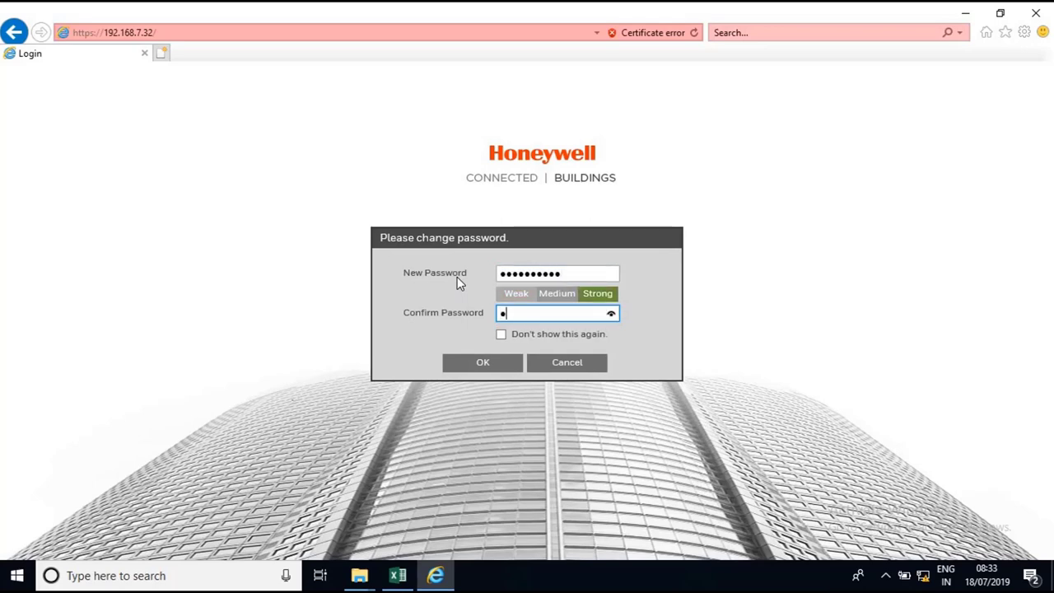
click(502, 336)
click(614, 273)
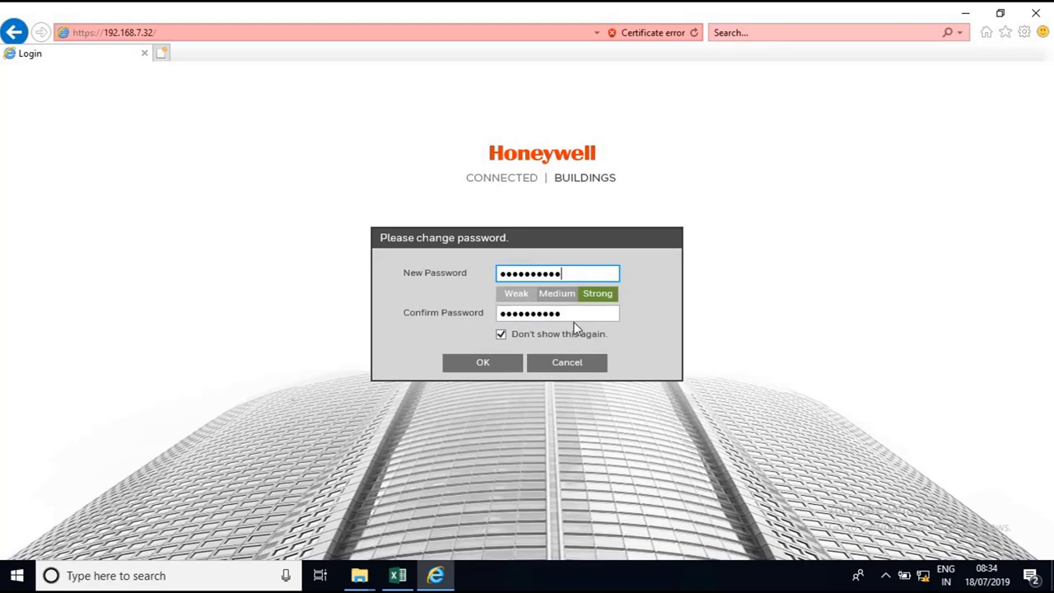
click(496, 367)
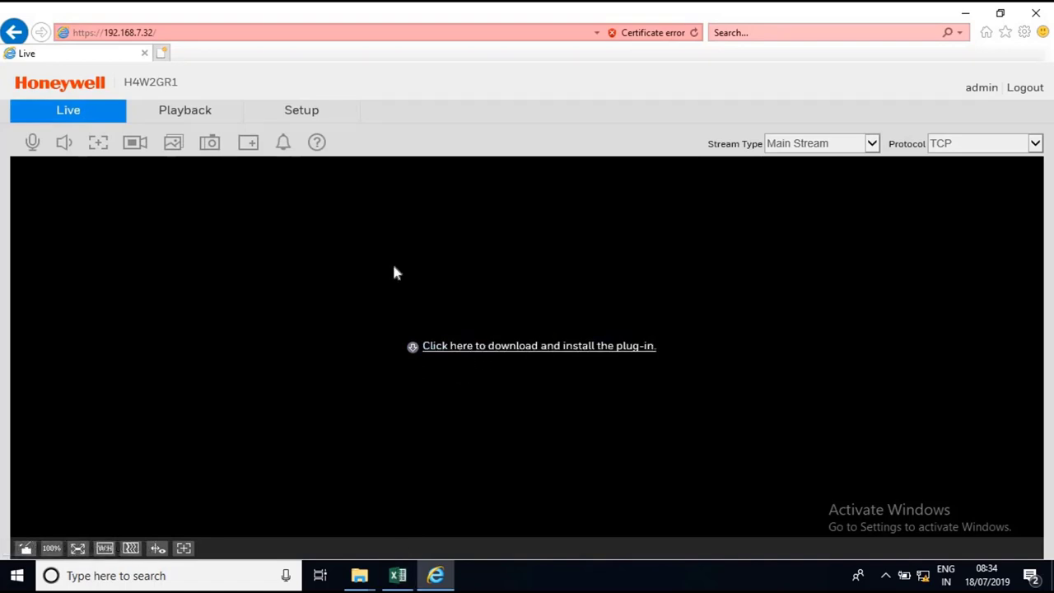
Download webplugin.exe from the camera past the certificate warning, then save and run it despite SmartScreen
click(535, 349)
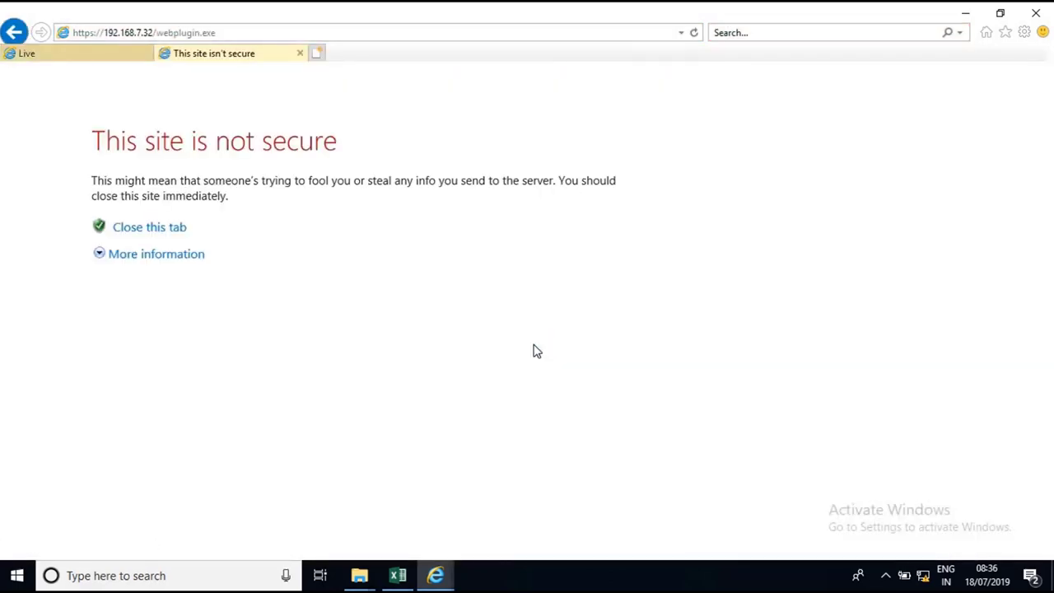
click(162, 257)
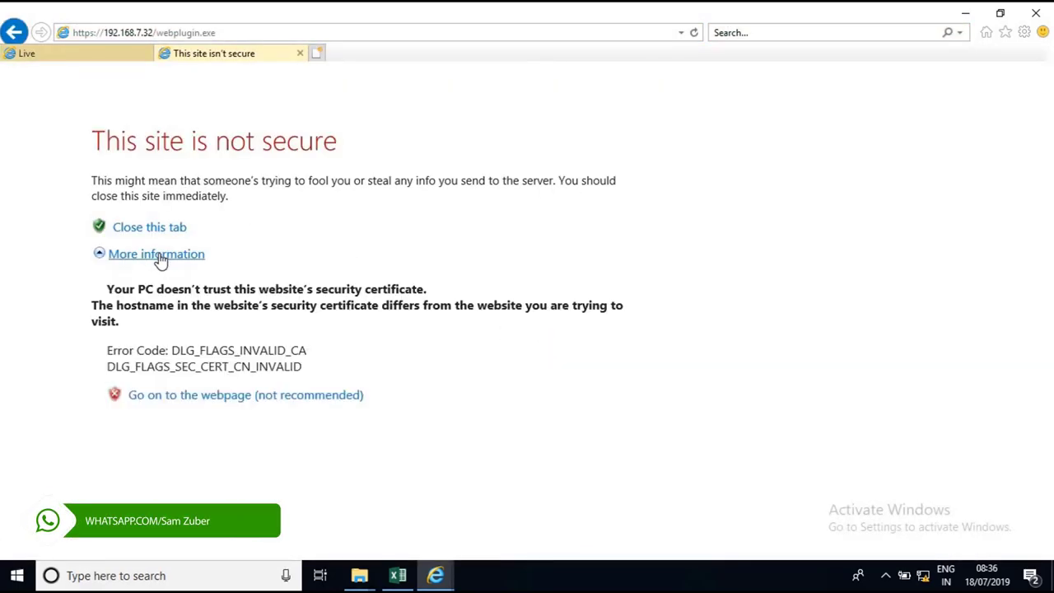
click(190, 400)
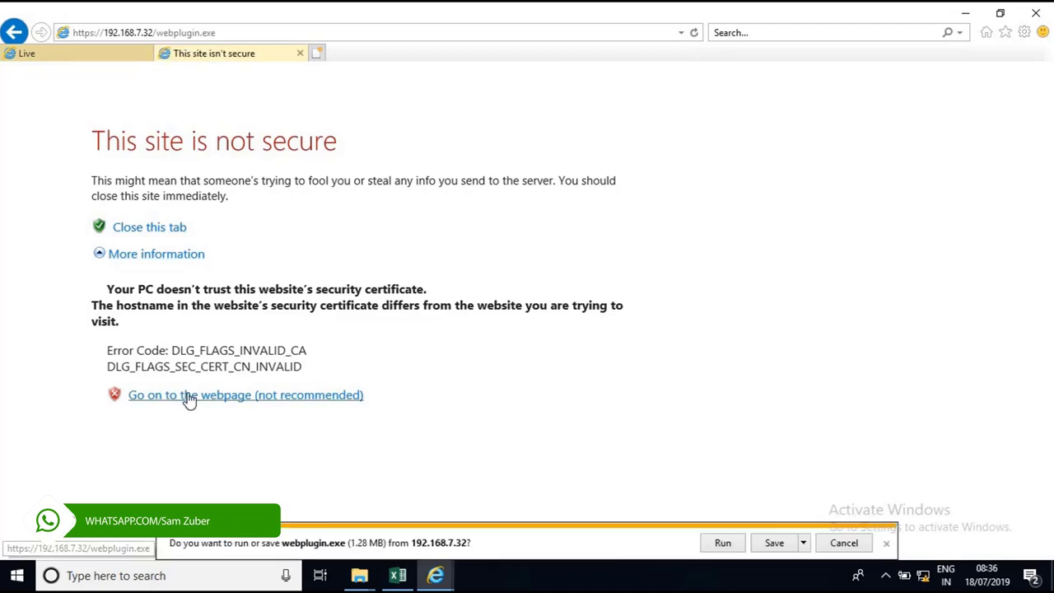
click(773, 543)
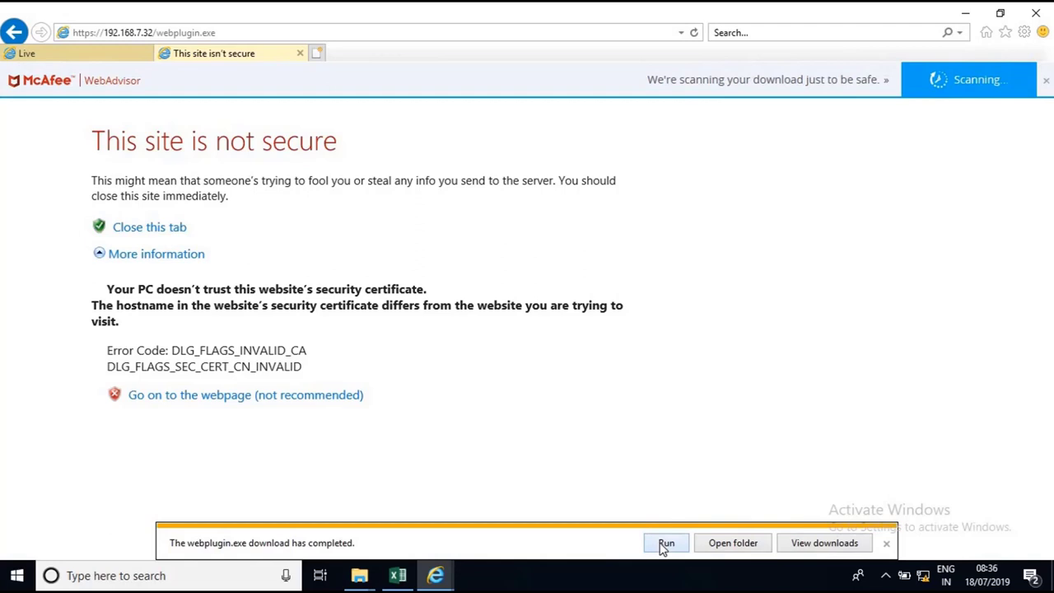
click(664, 544)
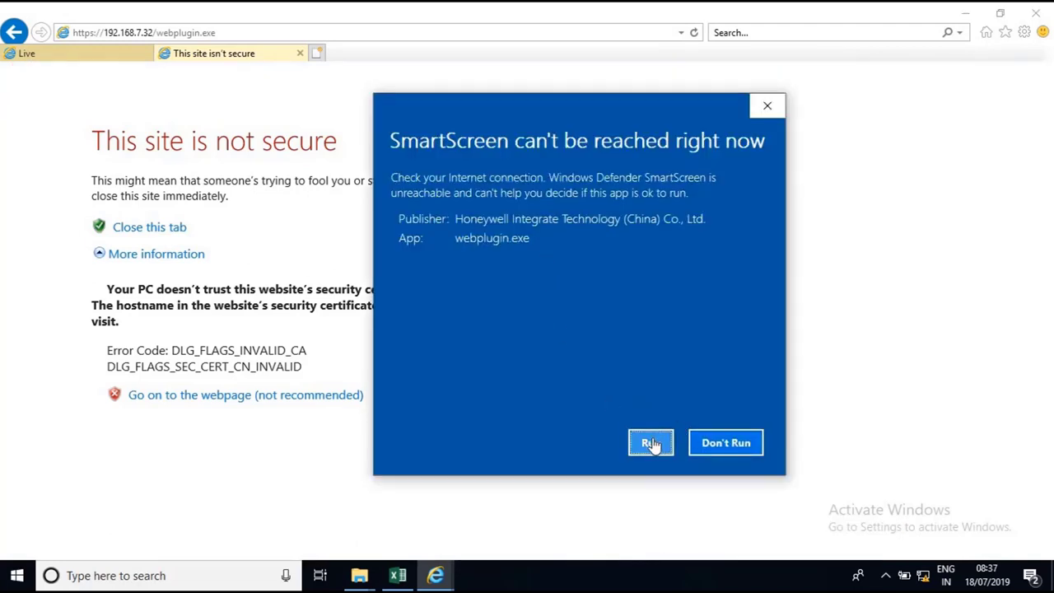
click(653, 441)
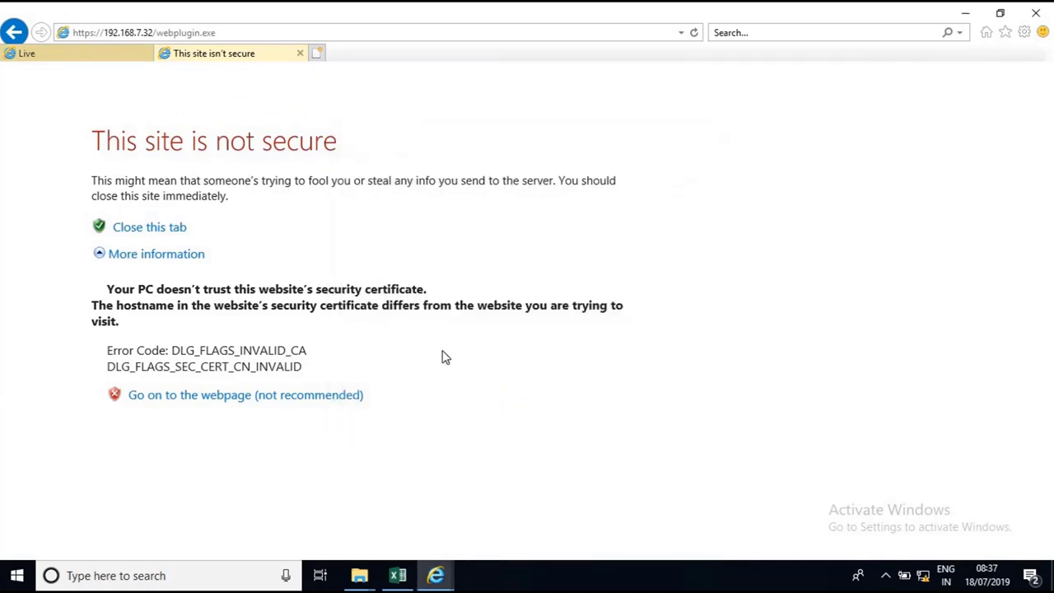
Return to the Live page and allow the camera plug-in through both Internet Explorer security prompts
click(95, 64)
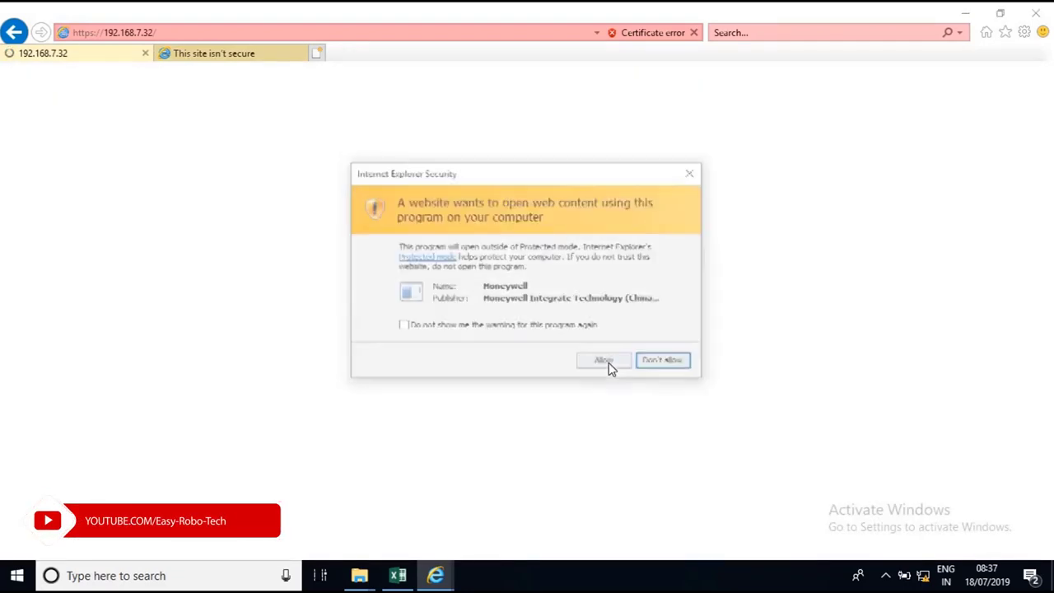
click(607, 364)
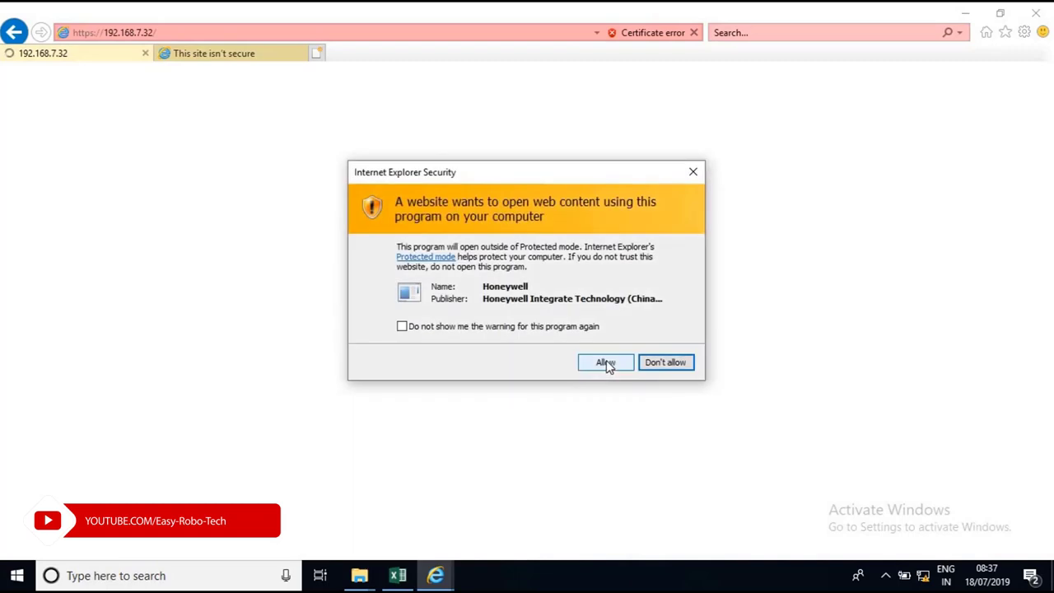
click(607, 364)
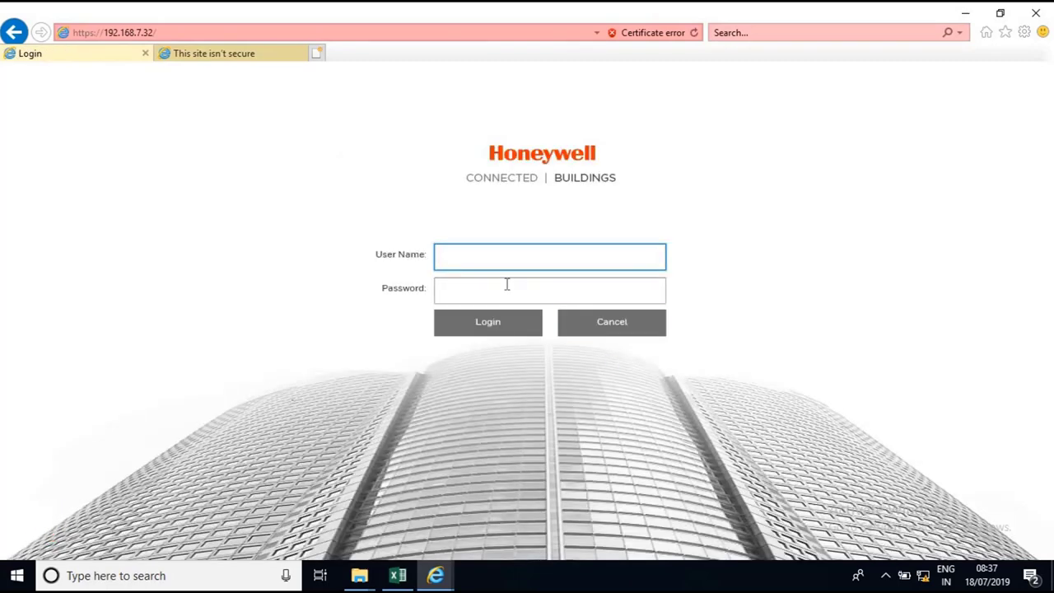
Fill in the camera login's user name and password
text(admin)
click(508, 284)
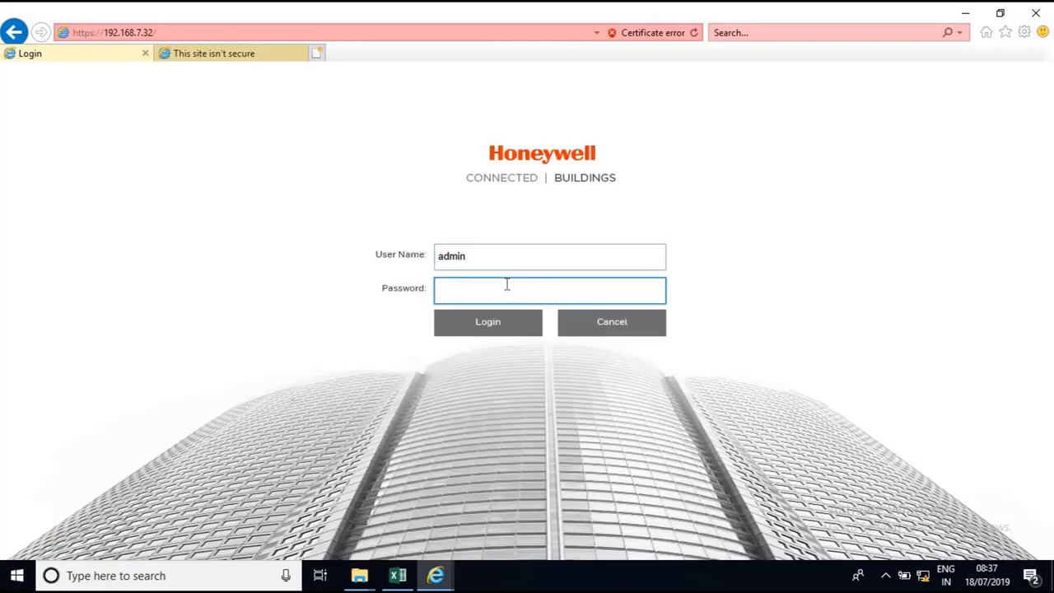
text(•)
Log in, then save the Compression Setup main stream video as H.264H 1080P, 15 fps, 1536 bit rate
click(509, 325)
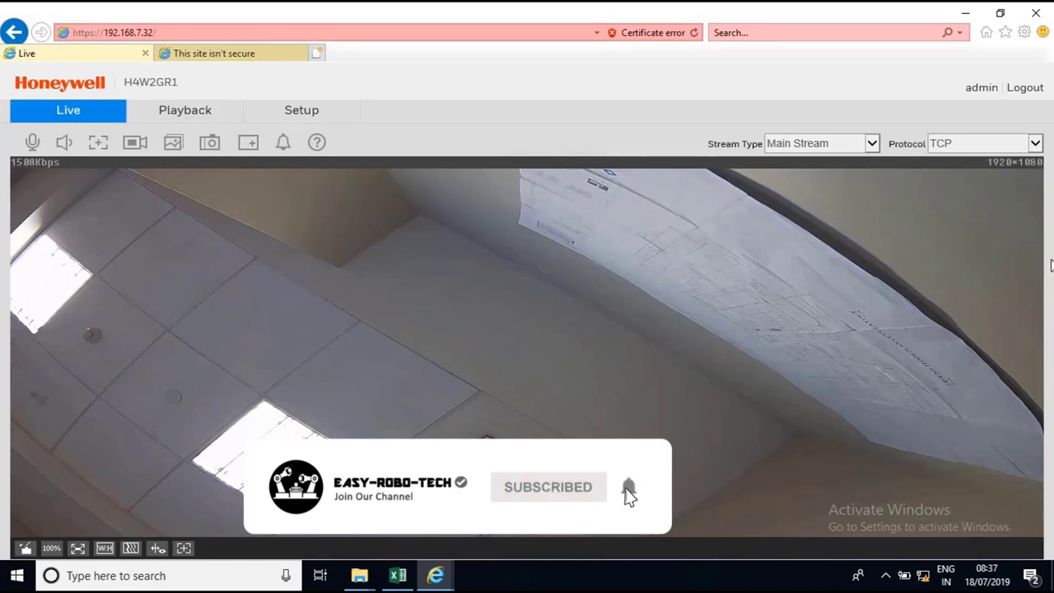
click(309, 119)
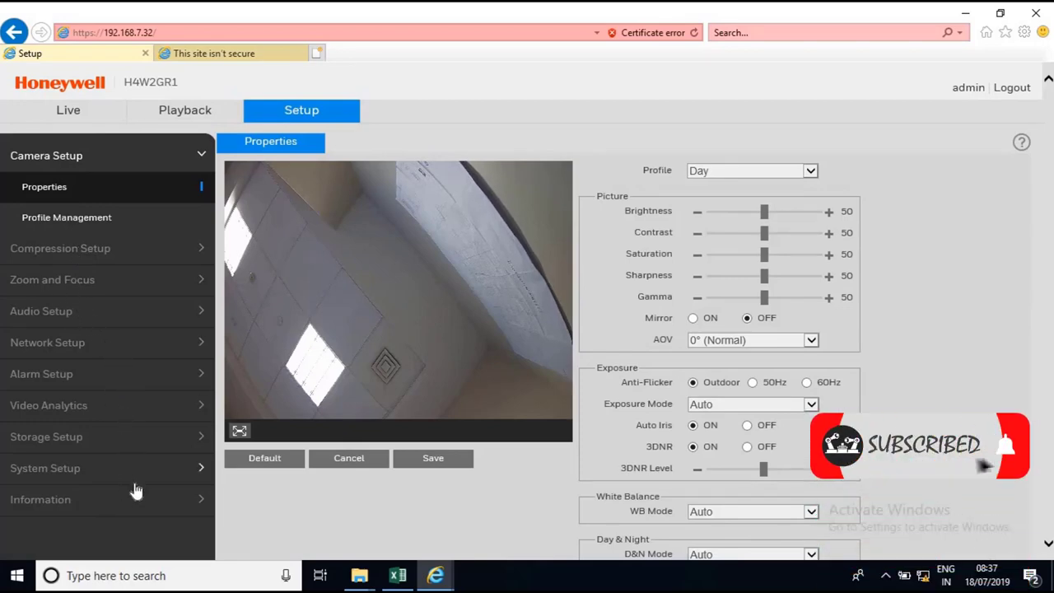
click(103, 249)
click(37, 218)
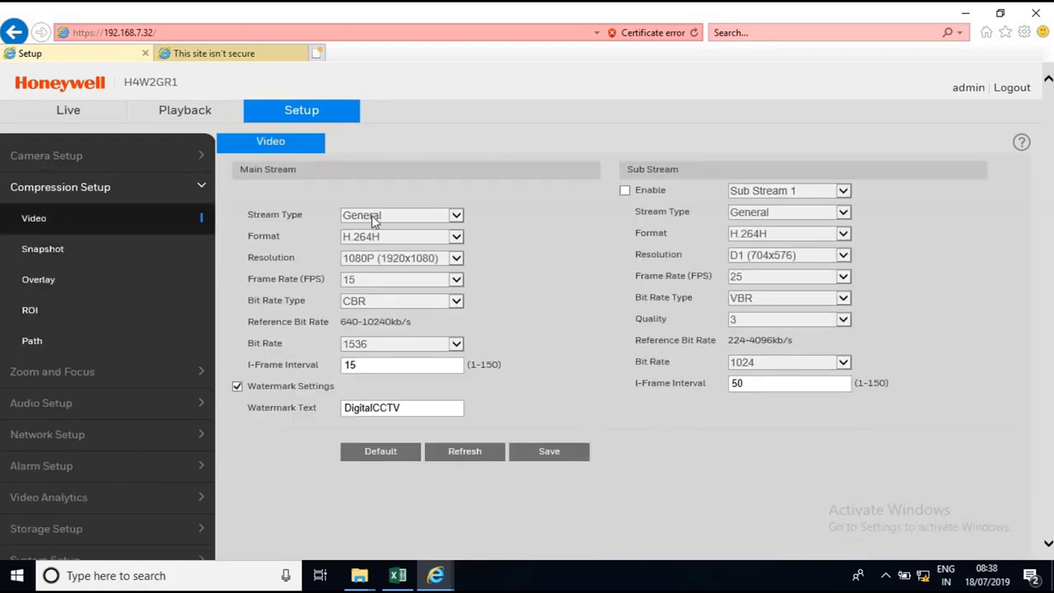
click(550, 452)
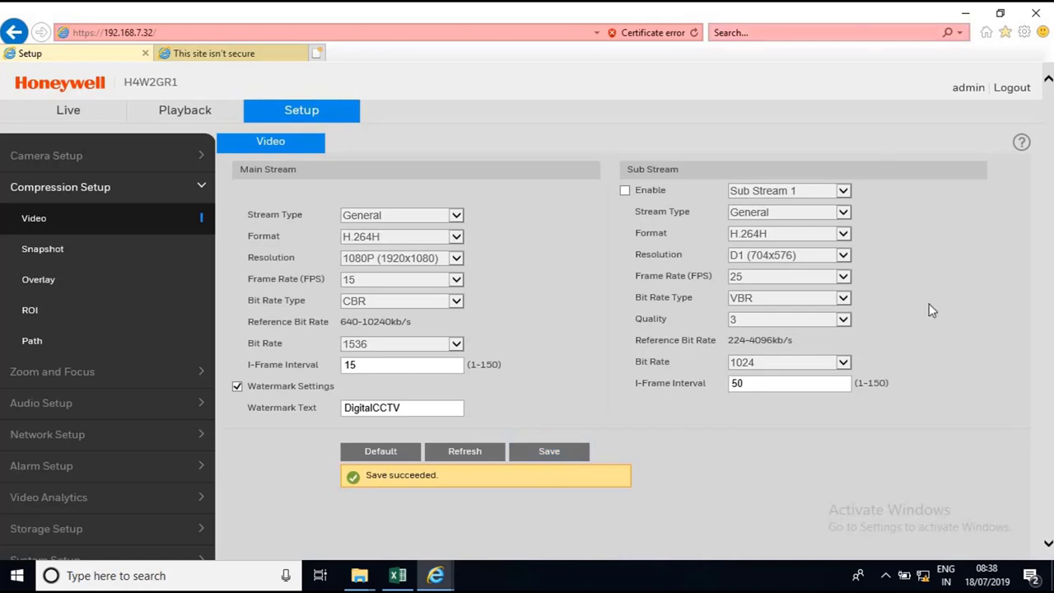